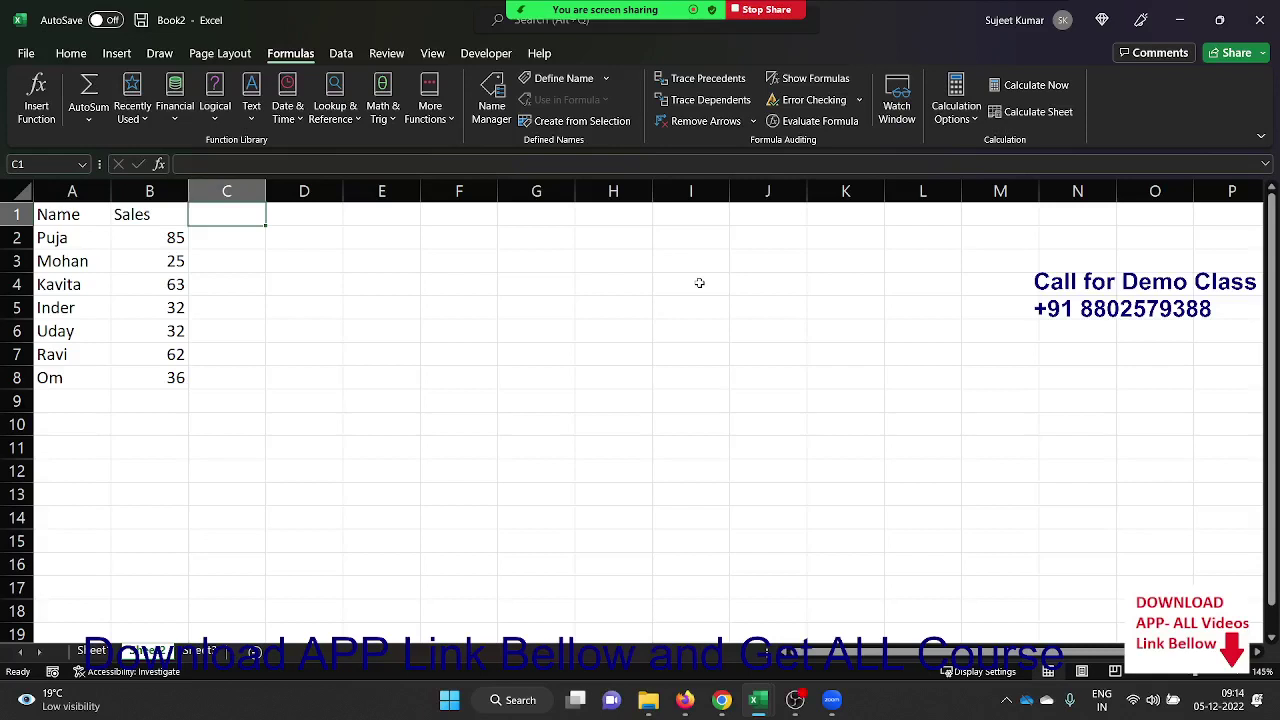
Enter the first two bands in E2:F3: 0-40 paying 500 and 41-80 paying 1000.
{"action": "left_click", "coordinate": [524, 328]}
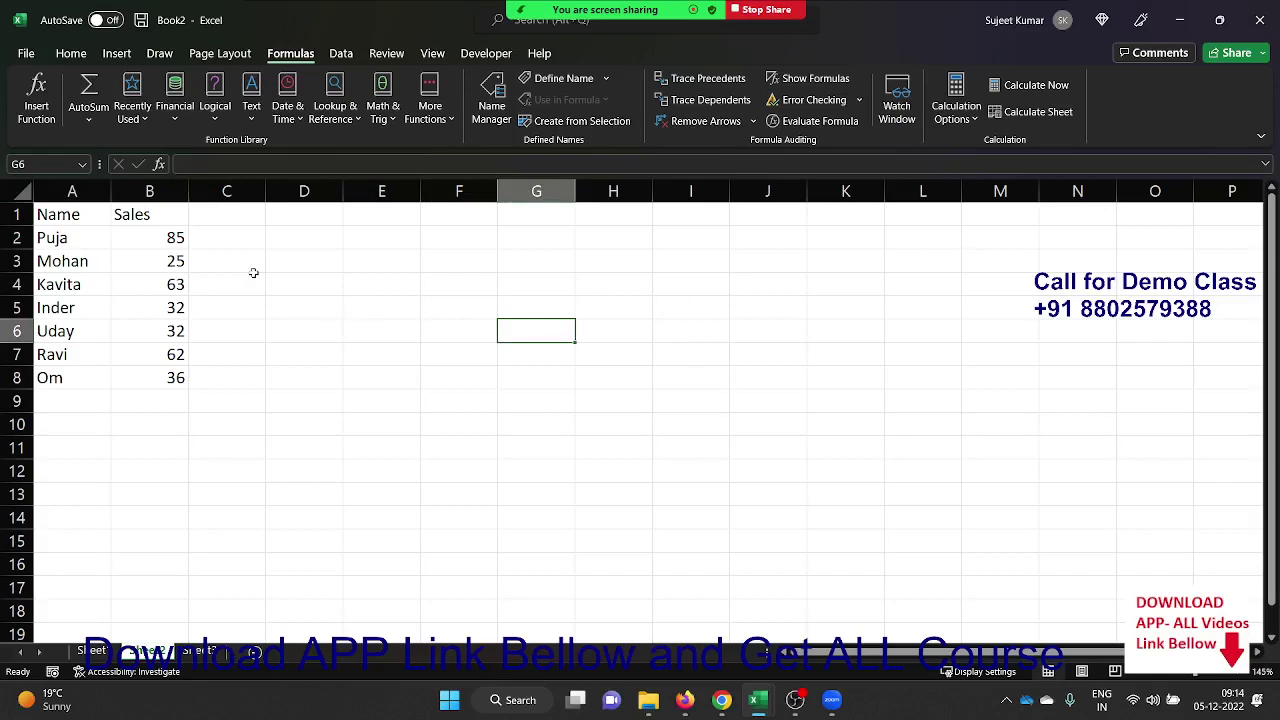
{"action": "scroll", "coordinate": [256, 272], "scroll_direction": "up", "scroll_amount": 1, "text": "ctrl"}
{"action": "scroll", "coordinate": [262, 276], "scroll_direction": "up", "scroll_amount": 1, "text": "ctrl"}
{"action": "left_click", "coordinate": [466, 268]}
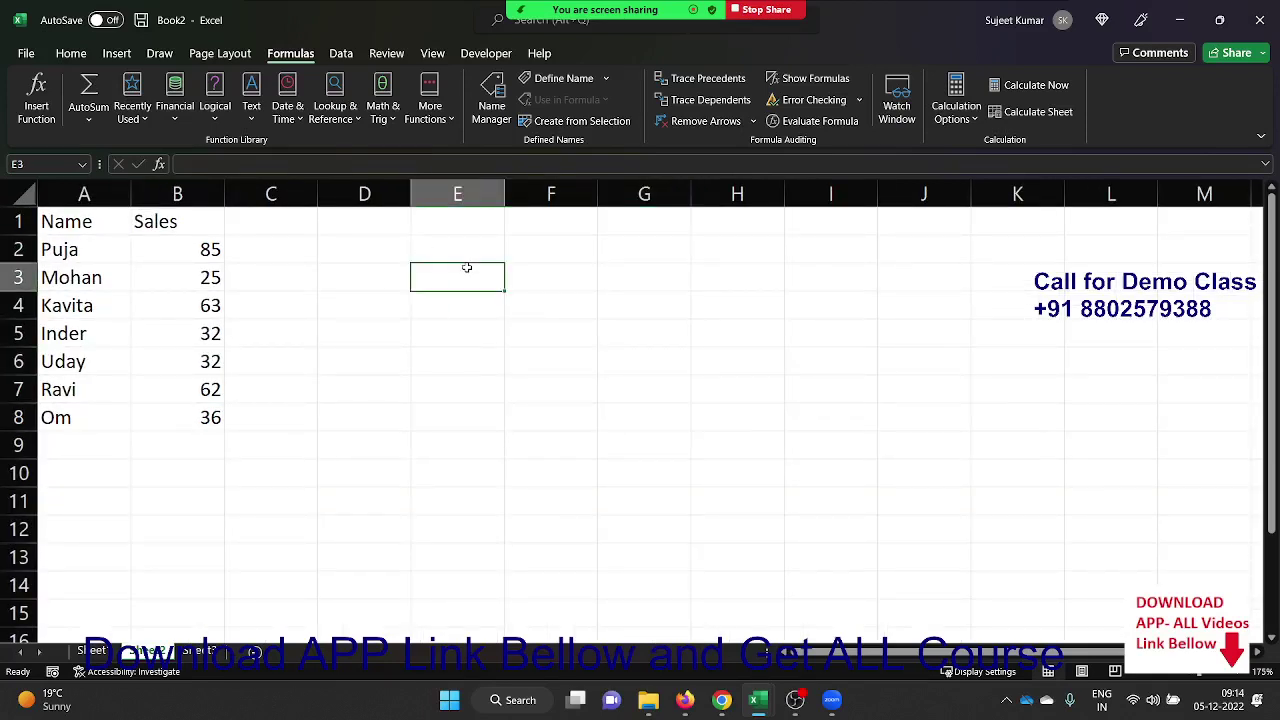
{"action": "key", "text": "Up"}
{"action": "type", "text": "0"}
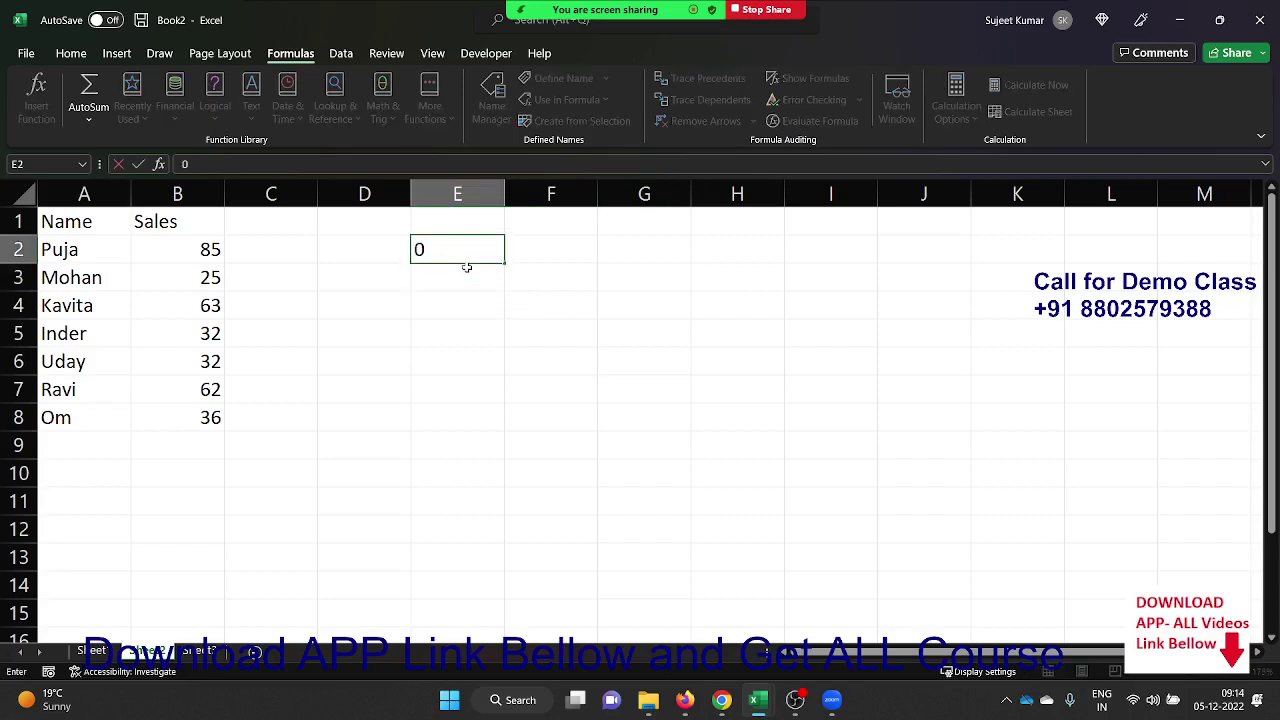
{"action": "type", "text": "-40"}
{"action": "key", "text": "Tab"}
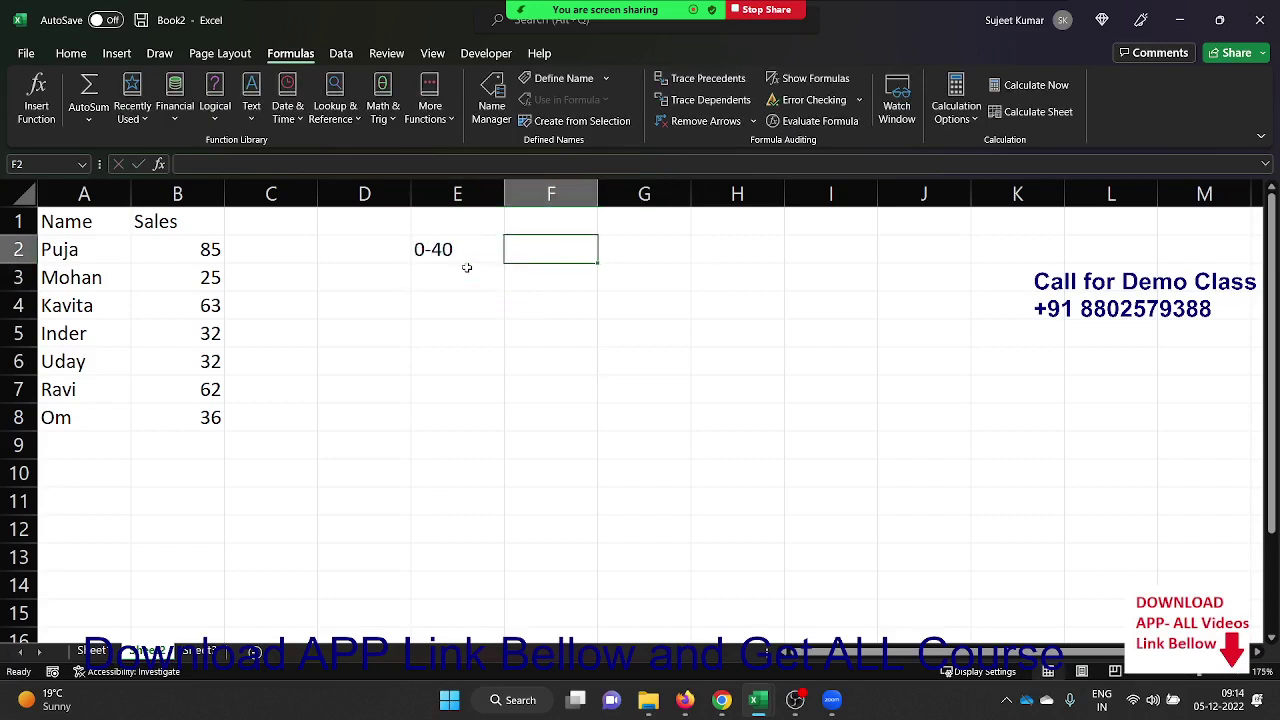
{"action": "type", "text": "500"}
{"action": "left_click", "coordinate": [466, 267]}
{"action": "type", "text": "4"}
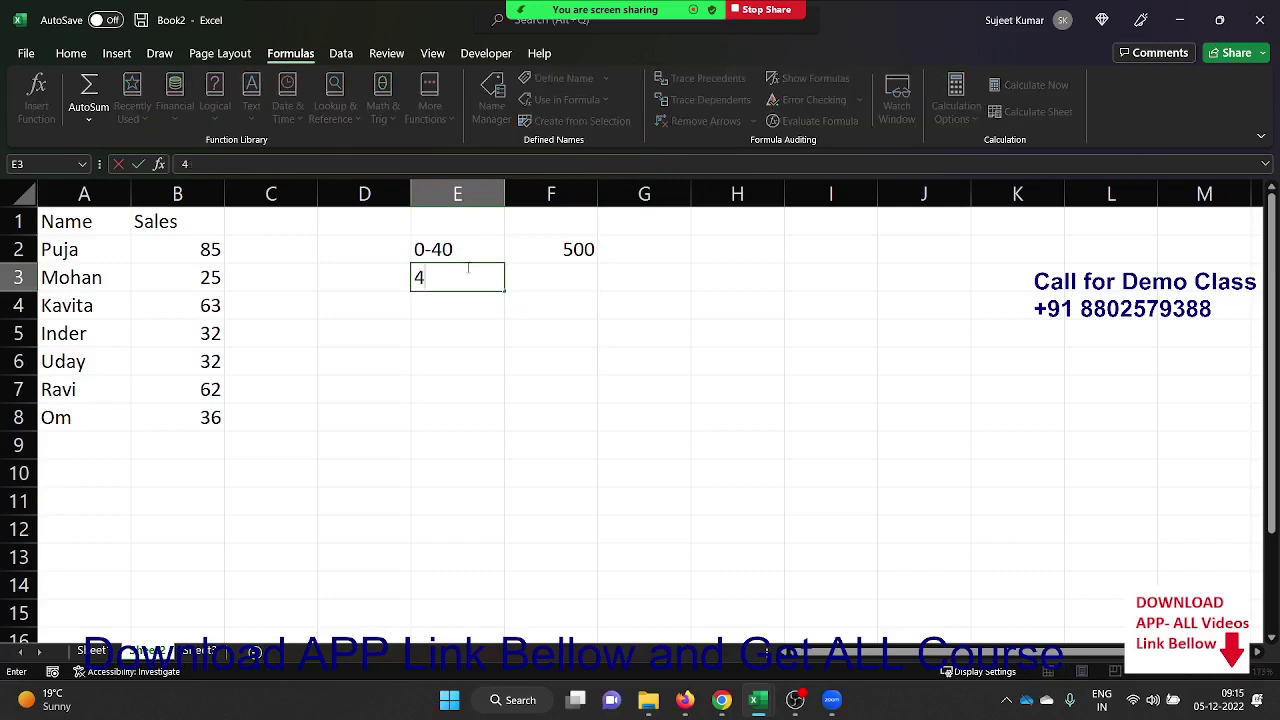
{"action": "type", "text": "1-8"}
{"action": "key", "text": "BackSpace"}
{"action": "type", "text": "80"}
{"action": "key", "text": "Tab"}
{"action": "type", "text": "10"}
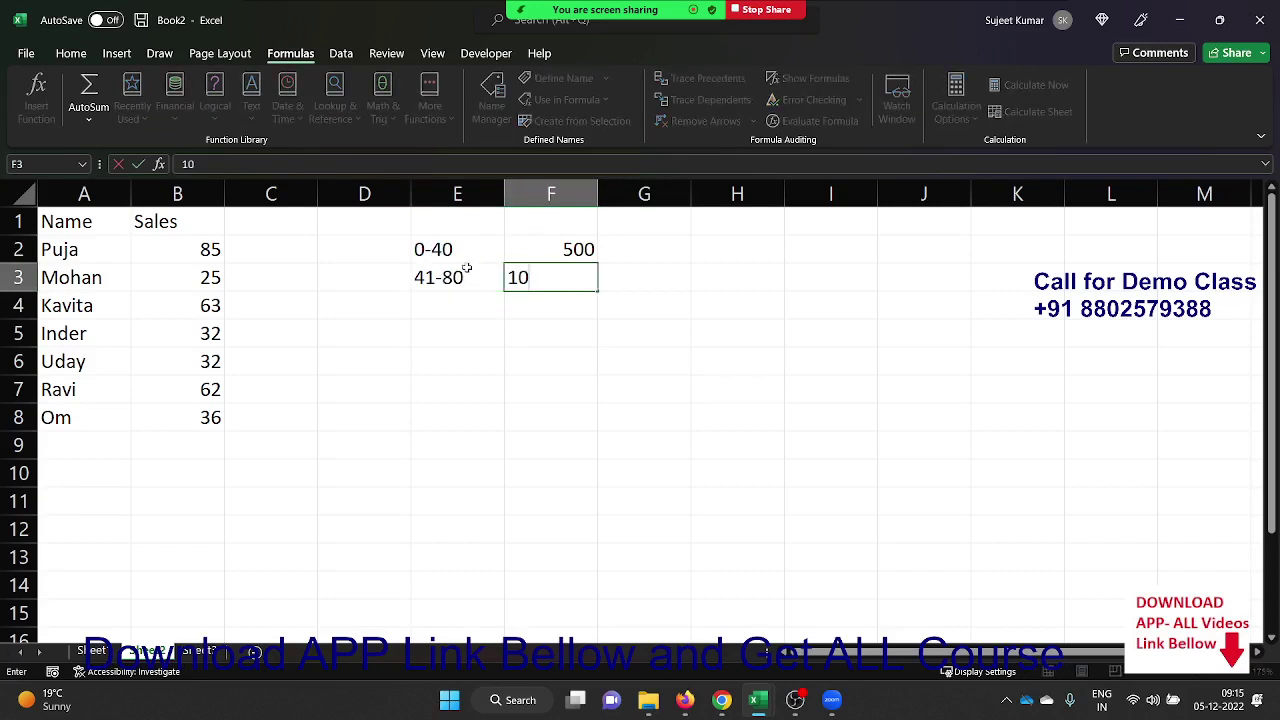
{"action": "type", "text": "00"}
{"action": "key", "text": "Return"}
Add the remaining bands in E4:F5: 81-100 paying 2000 and >100 paying 5000.
{"action": "key", "text": "Left"}
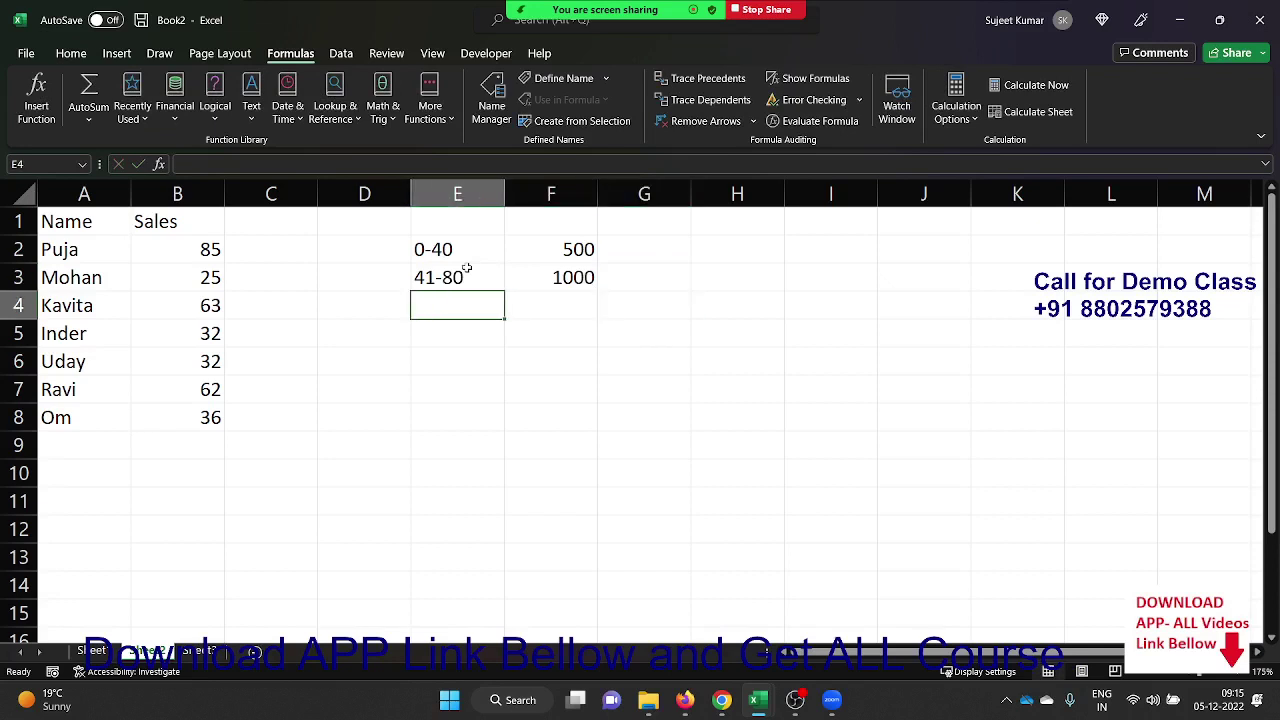
{"action": "type", "text": "81-100"}
{"action": "key", "text": "Tab"}
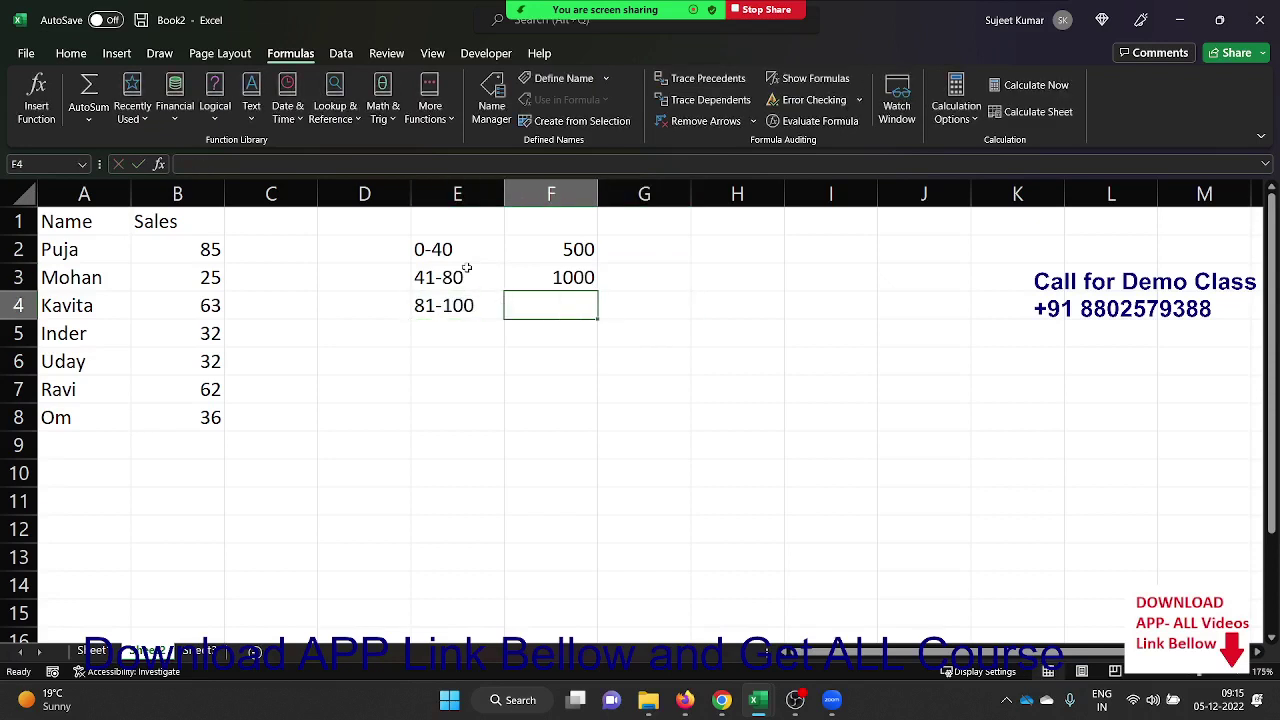
{"action": "type", "text": "12"}
{"action": "key", "text": "BackSpace"}
{"action": "key", "text": "BackSpace"}
{"action": "type", "text": "20"}
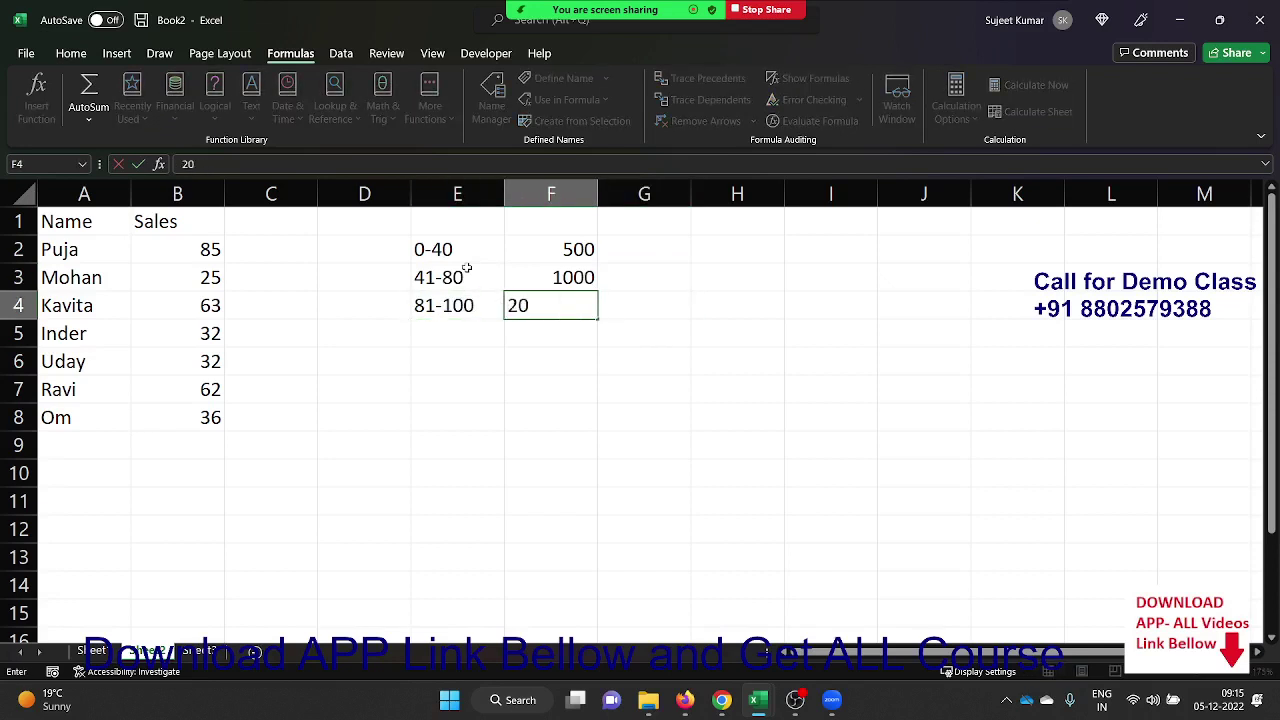
{"action": "type", "text": "00"}
{"action": "key", "text": "Return"}
{"action": "type", "text": ">"}
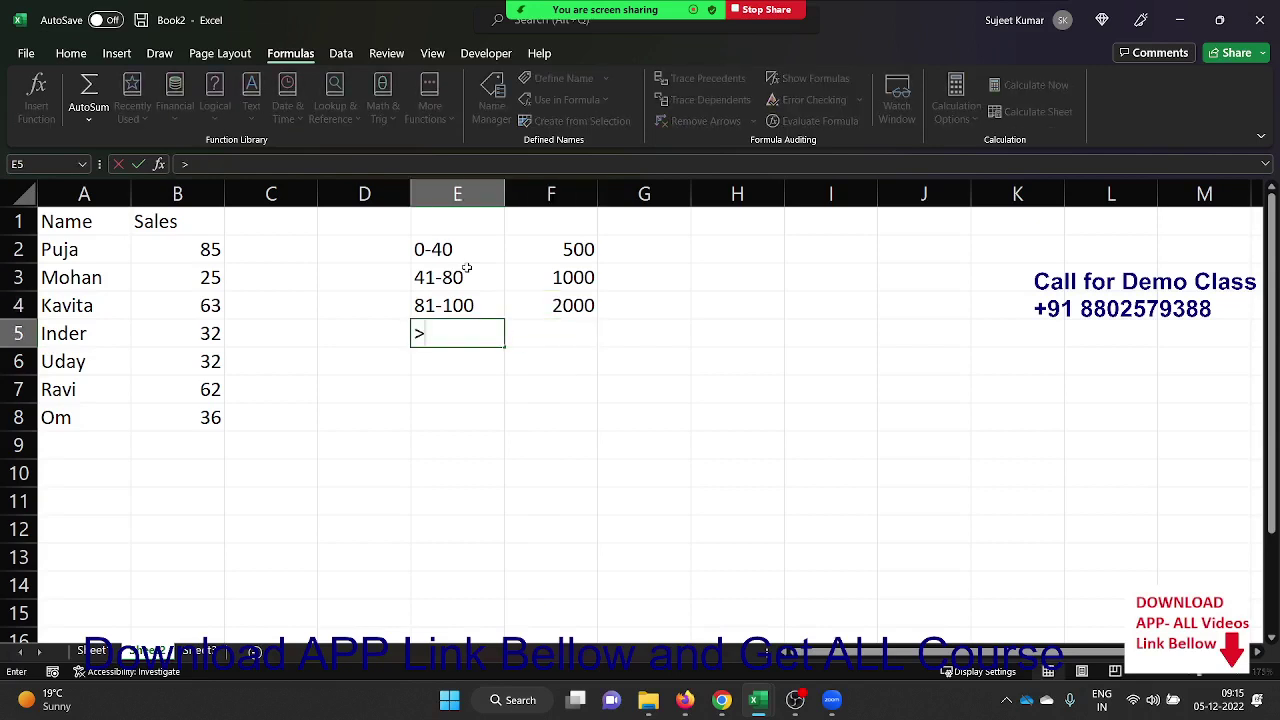
{"action": "type", "text": "100"}
{"action": "key", "text": "Tab"}
{"action": "type", "text": "500"}
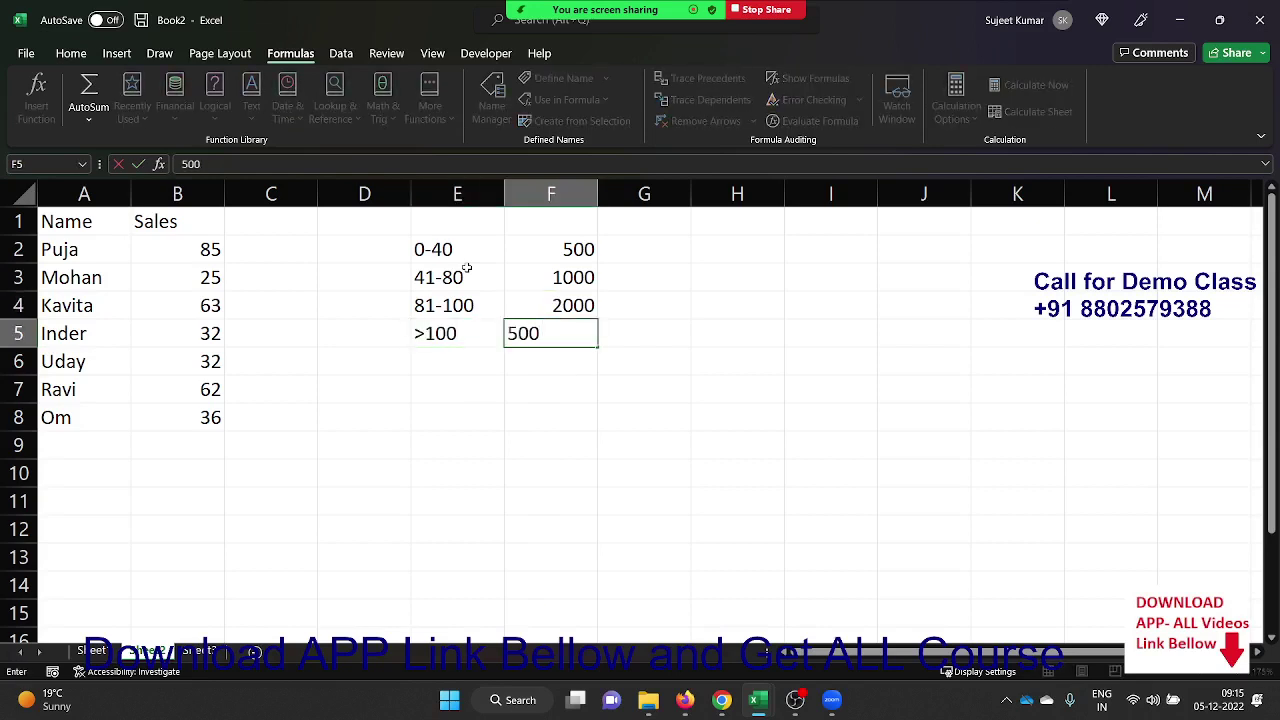
{"action": "type", "text": "0"}
{"action": "key", "text": "Left"}
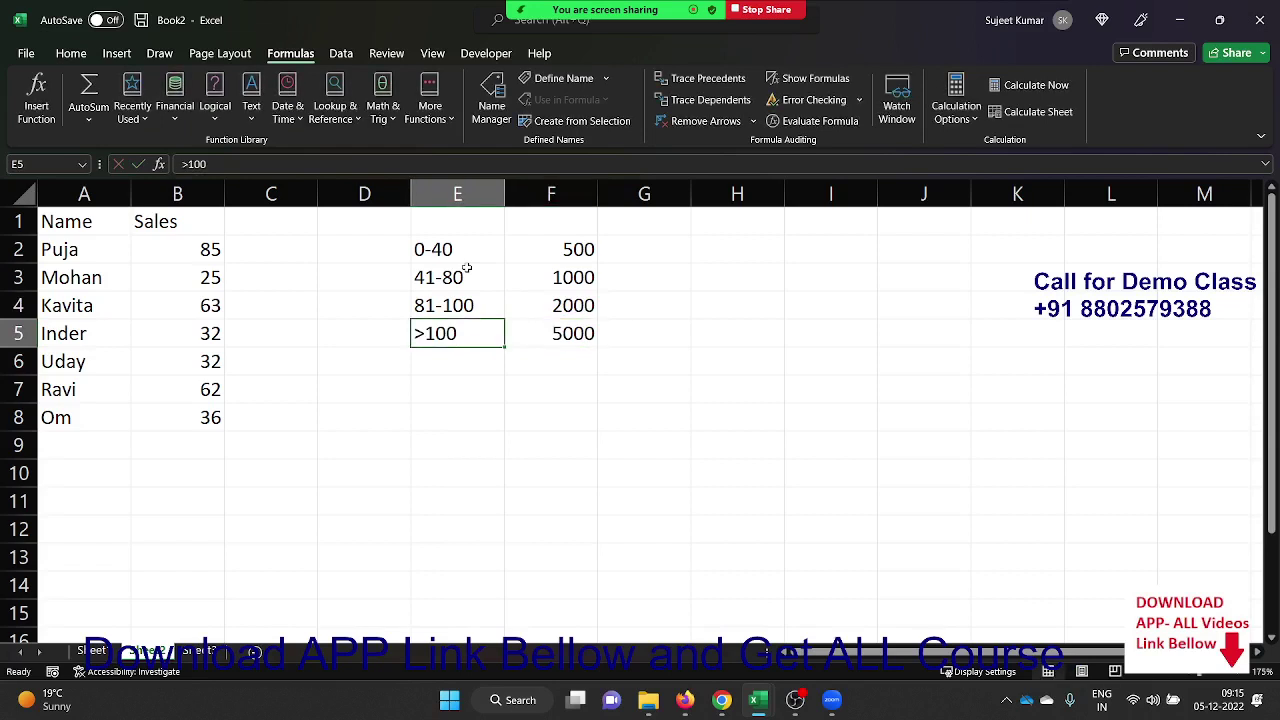
{"action": "key", "text": "Left"}
{"action": "key", "text": "Up"}
{"action": "key", "text": "Left"}
{"action": "key", "text": "Up"}
{"action": "key", "text": "Up"}
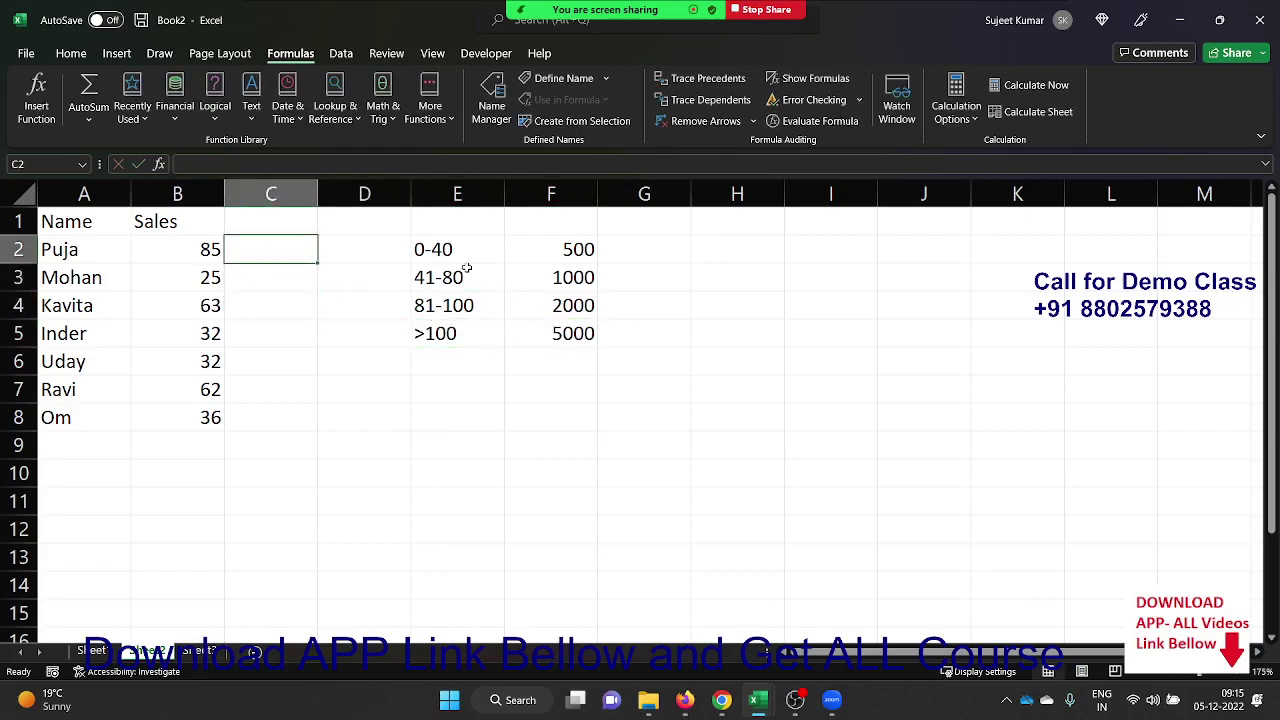
Open the VBA editor from Developer, tile it left of Book2, and insert Module1.
{"action": "left_click", "coordinate": [486, 53]}
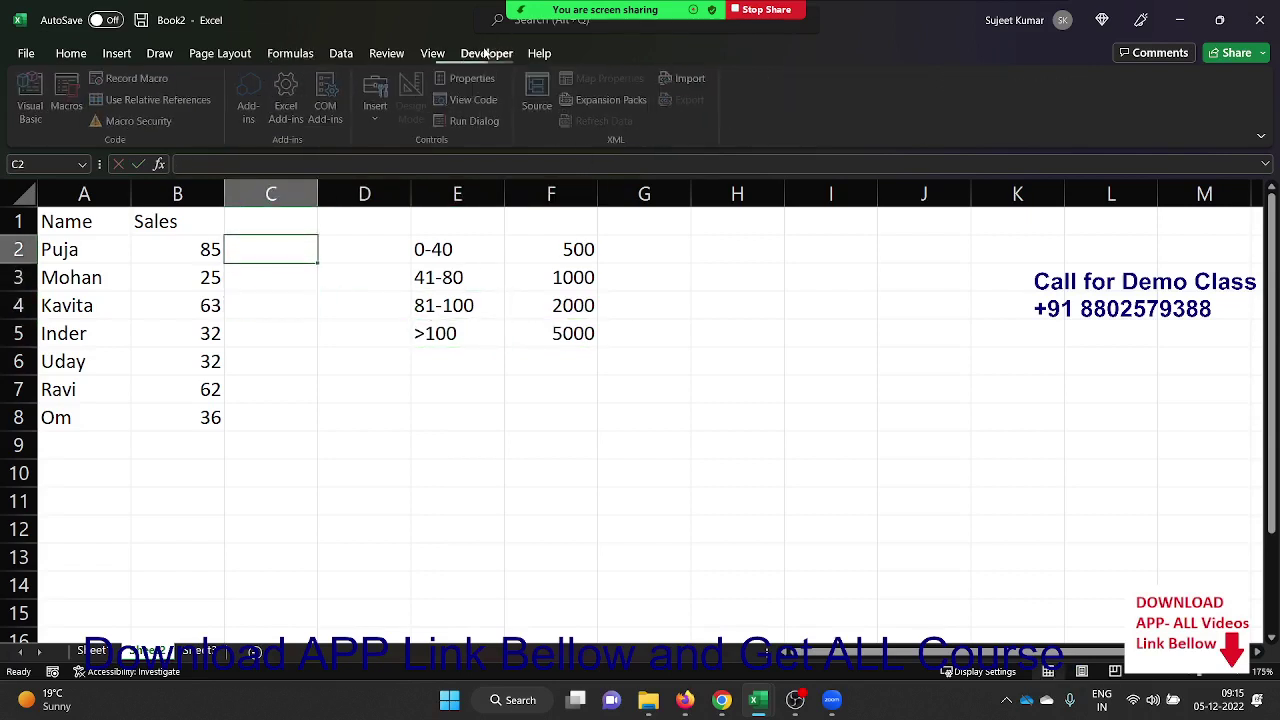
{"action": "left_click", "coordinate": [47, 106]}
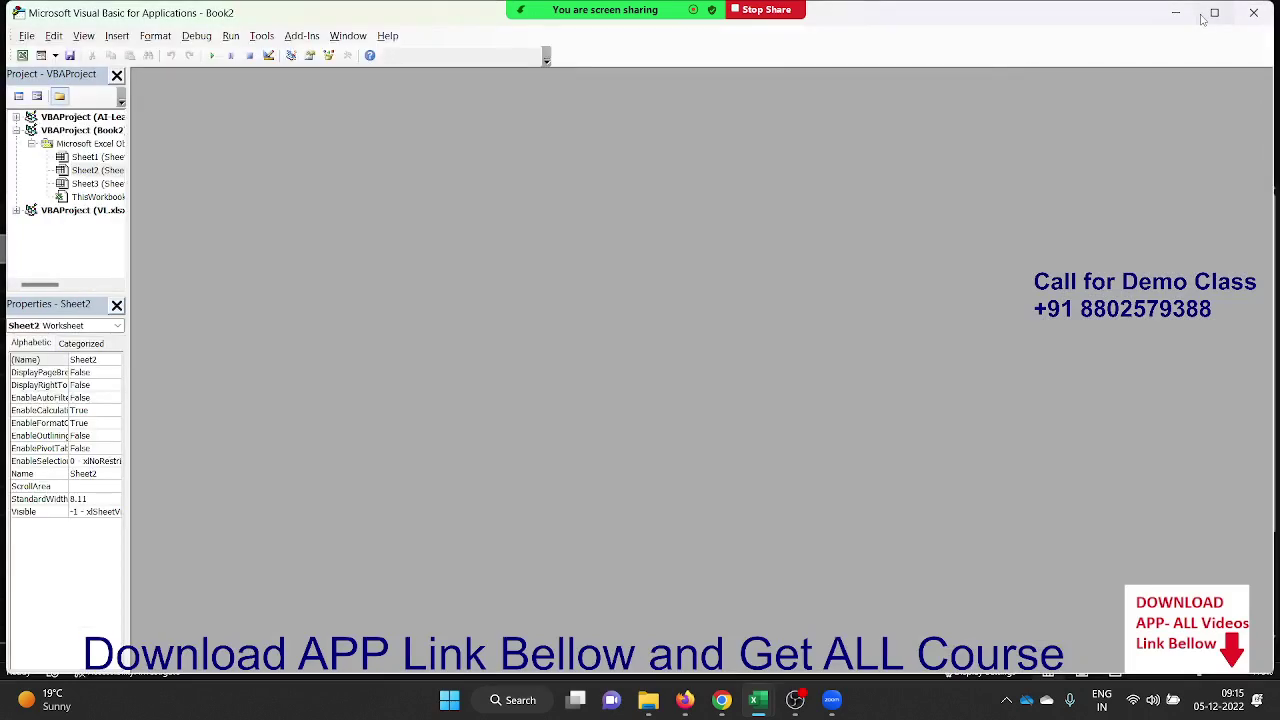
{"action": "mouse_move", "coordinate": [1214, 12]}
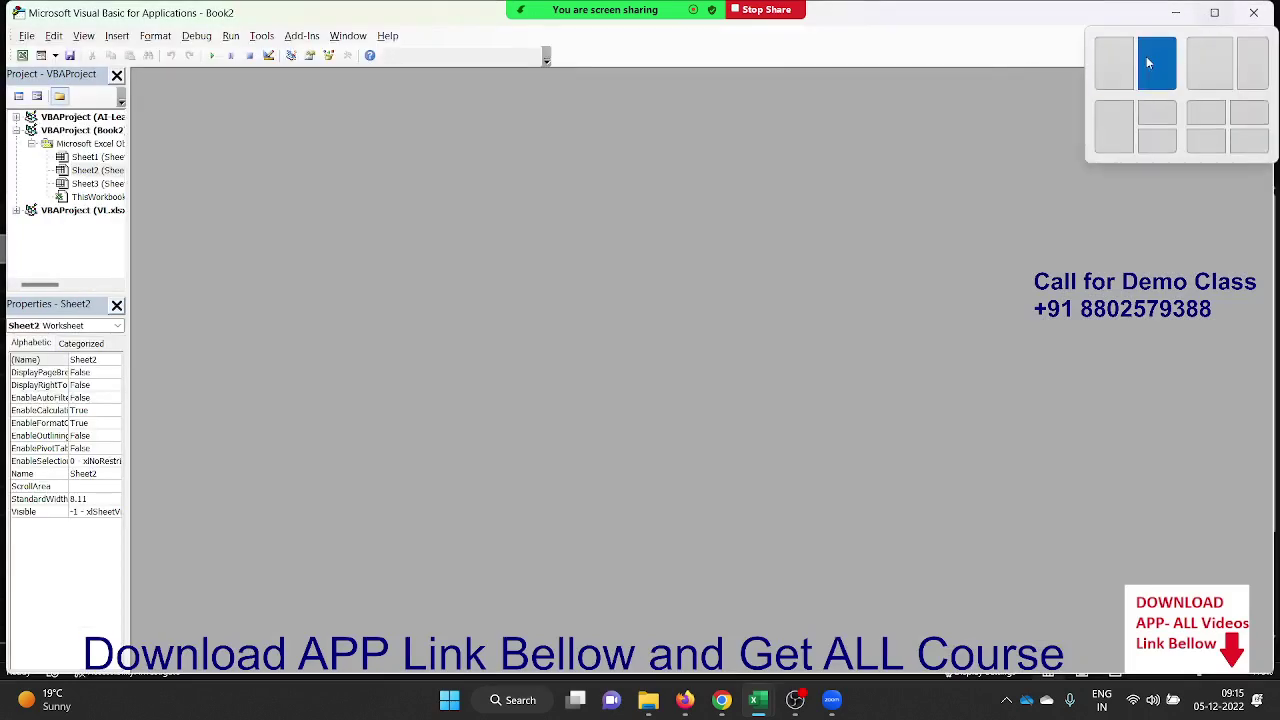
{"action": "left_click", "coordinate": [1147, 62]}
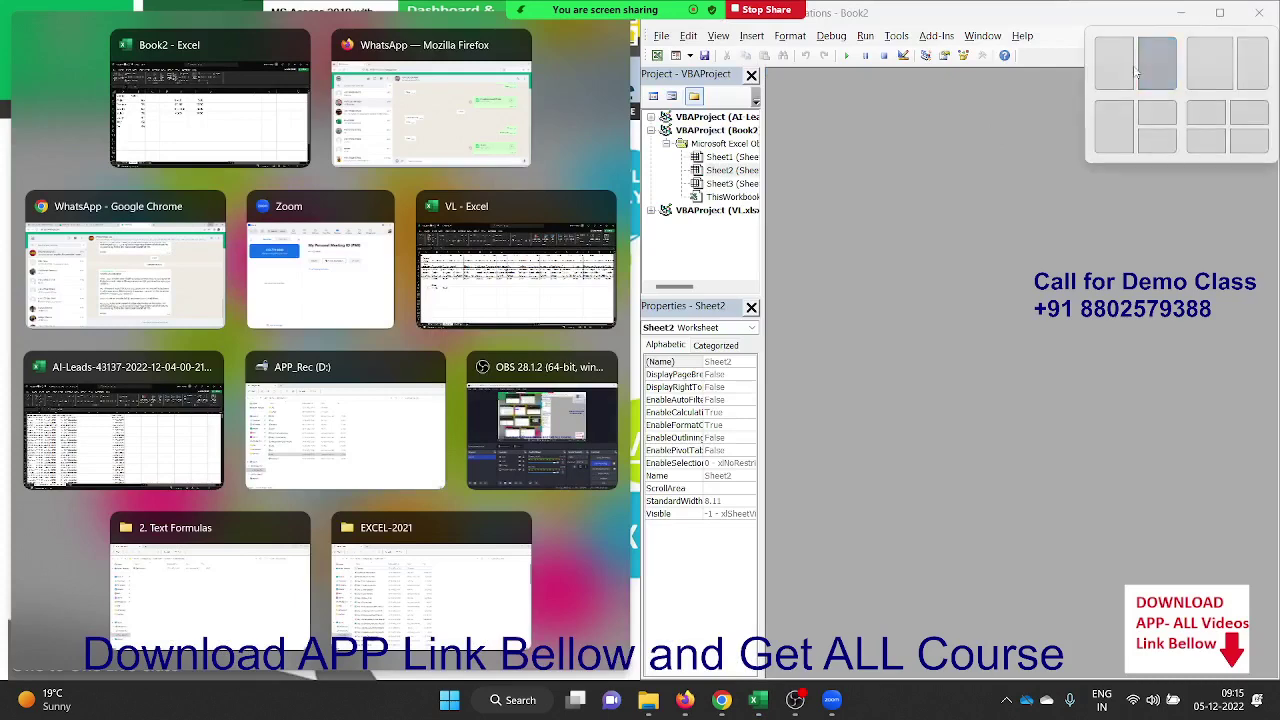
{"action": "left_click", "coordinate": [1127, 65]}
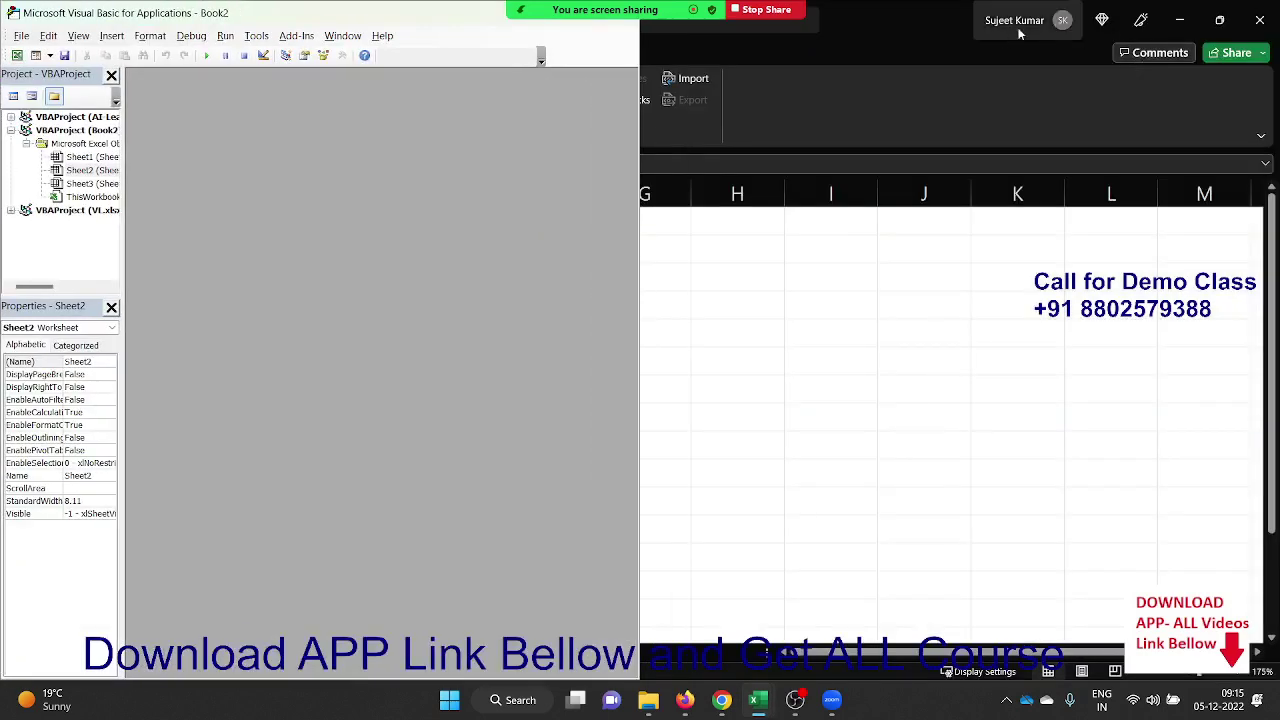
{"action": "double_click", "coordinate": [372, 20]}
{"action": "mouse_move", "coordinate": [1215, 13]}
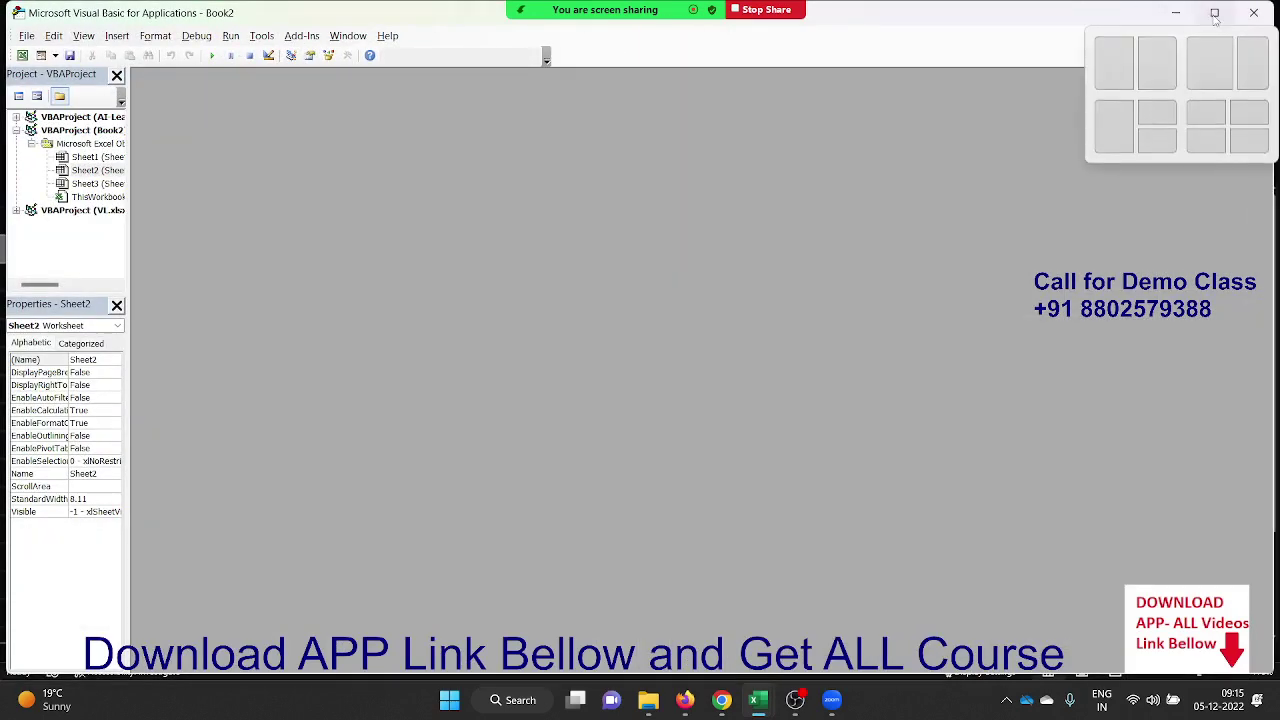
{"action": "left_click", "coordinate": [1118, 69]}
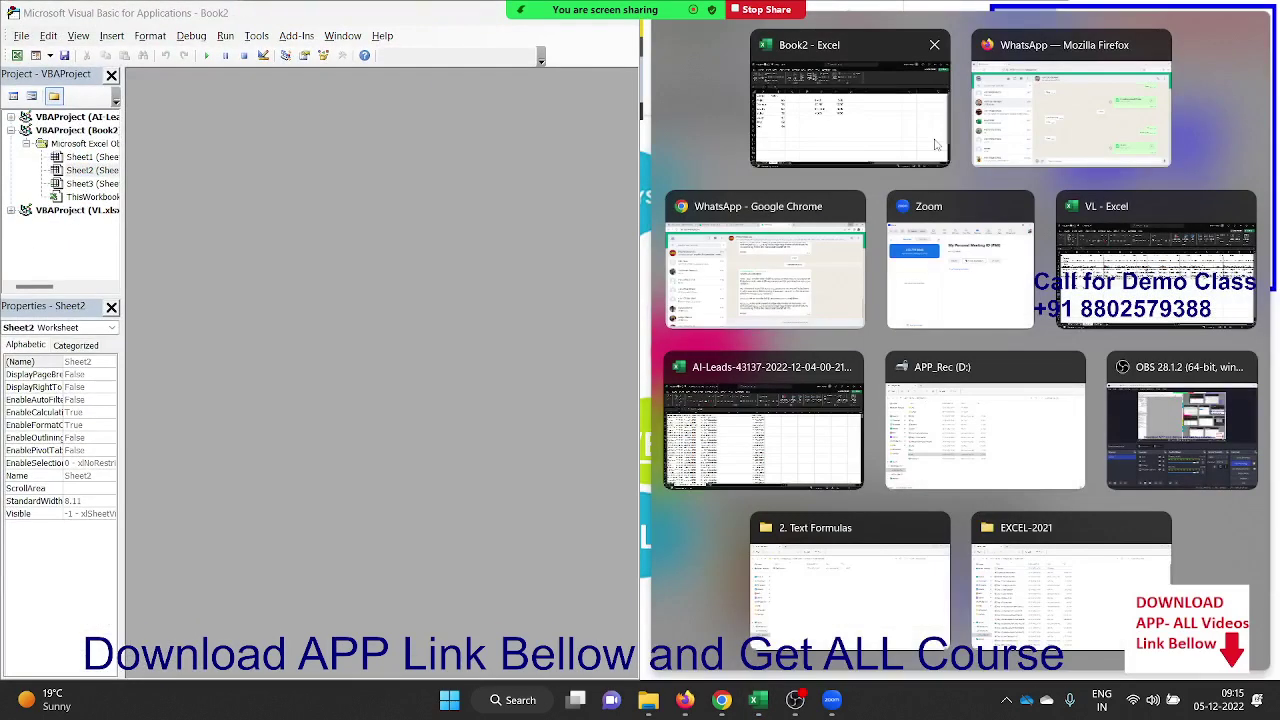
{"action": "left_click", "coordinate": [920, 143]}
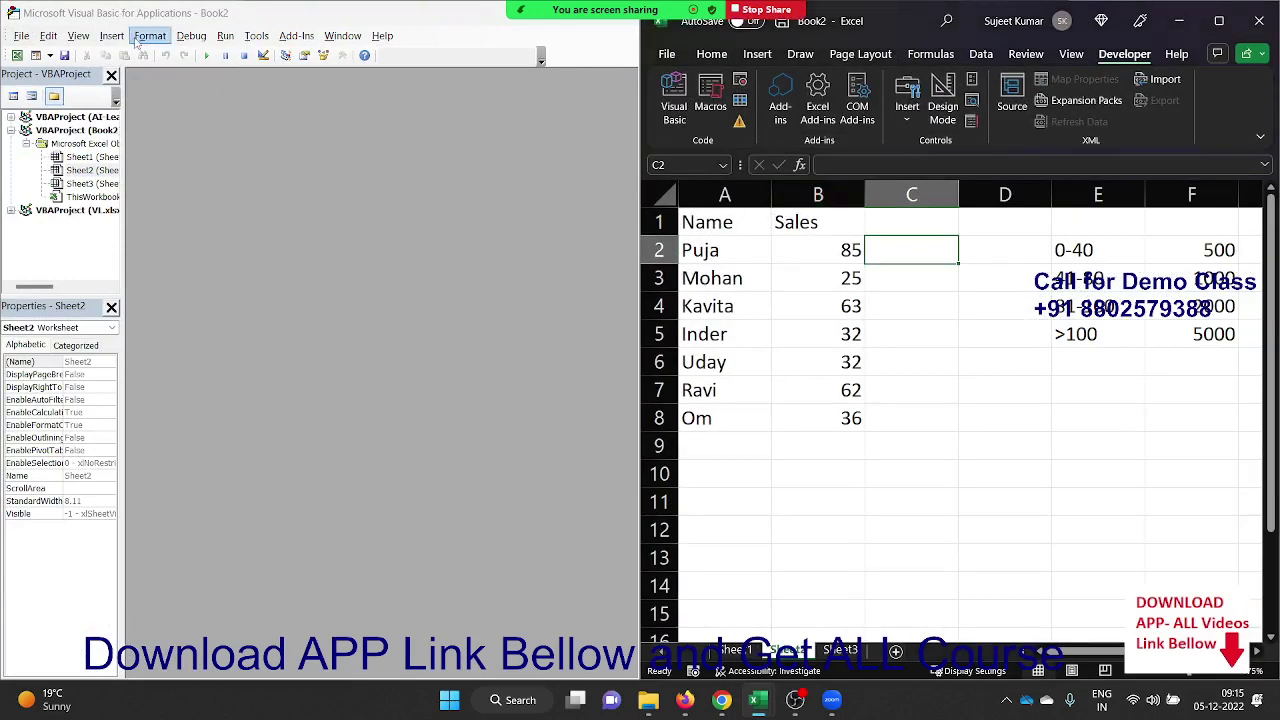
{"action": "left_click", "coordinate": [111, 35]}
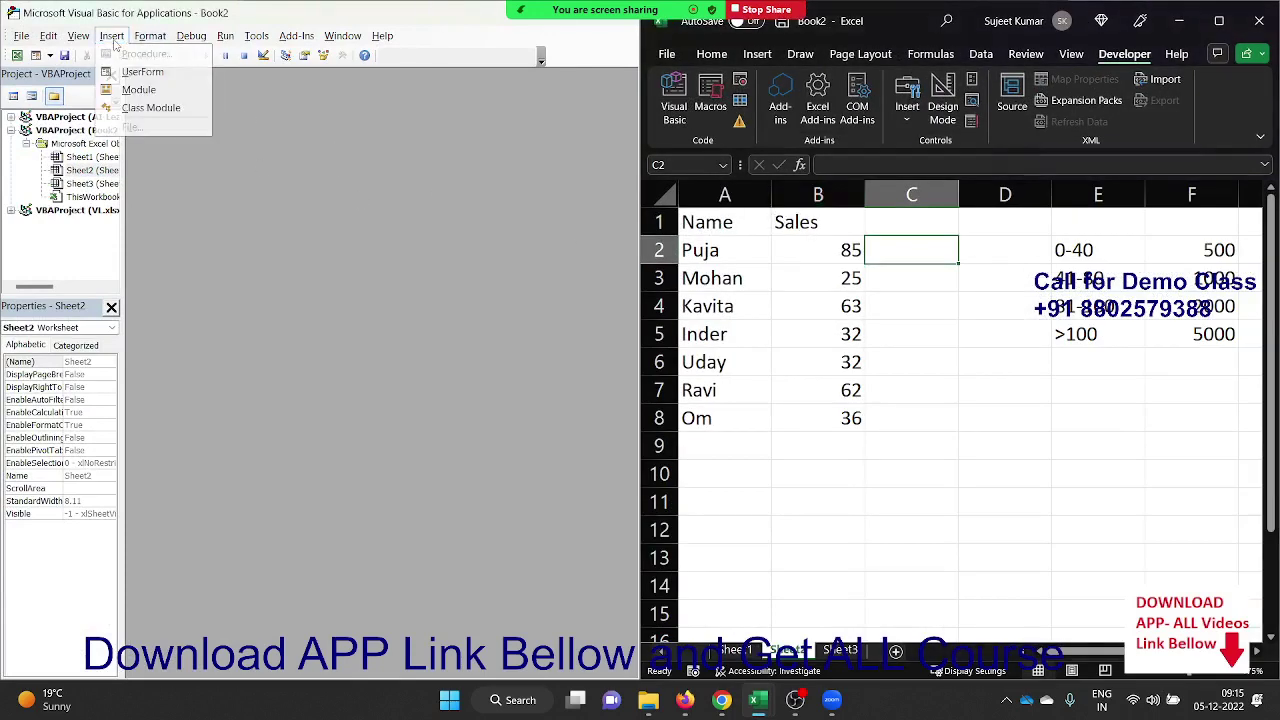
{"action": "left_click", "coordinate": [132, 92]}
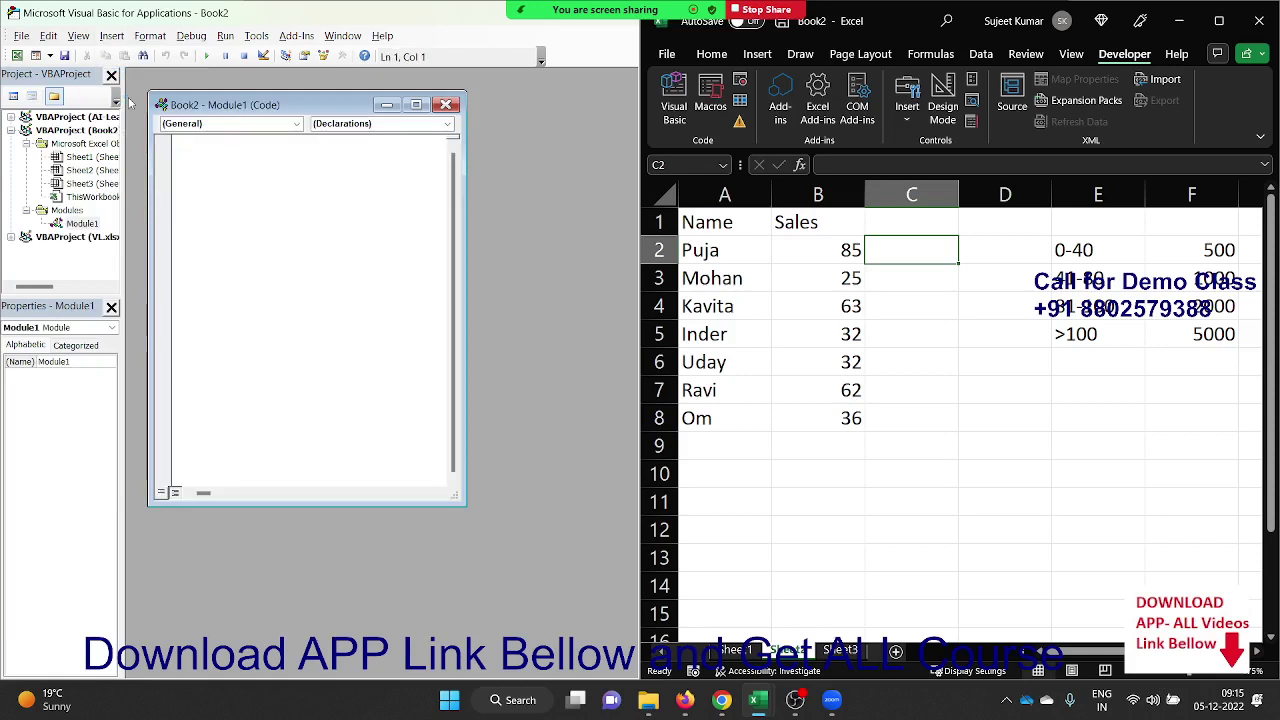
Write Sub rr_1 containing a For i = 2 To 8 … Next i loop with blank lines inside.
{"action": "left_click", "coordinate": [416, 104]}
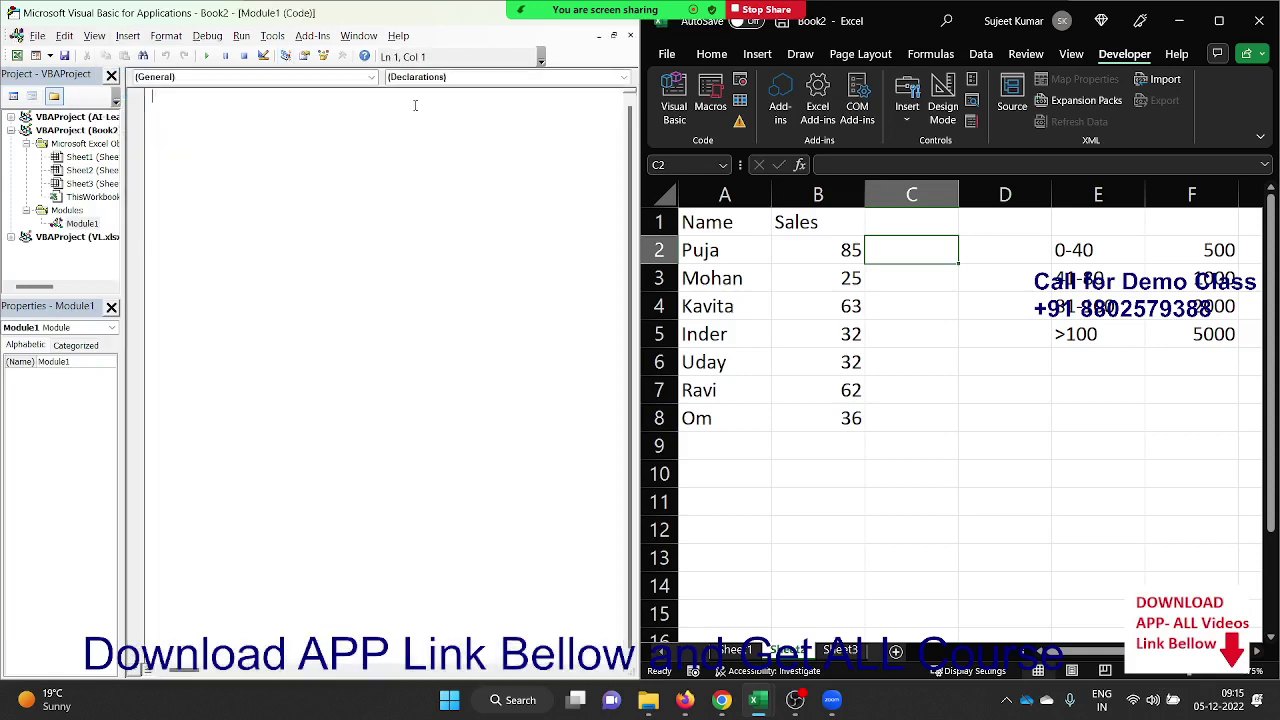
{"action": "key", "text": "Return"}
{"action": "type", "text": "Su"}
{"action": "type", "text": "b rr_"}
{"action": "type", "text": "1("}
{"action": "key", "text": "Return"}
{"action": "key", "text": "Return"}
{"action": "key", "text": "Return"}
{"action": "key", "text": "Return"}
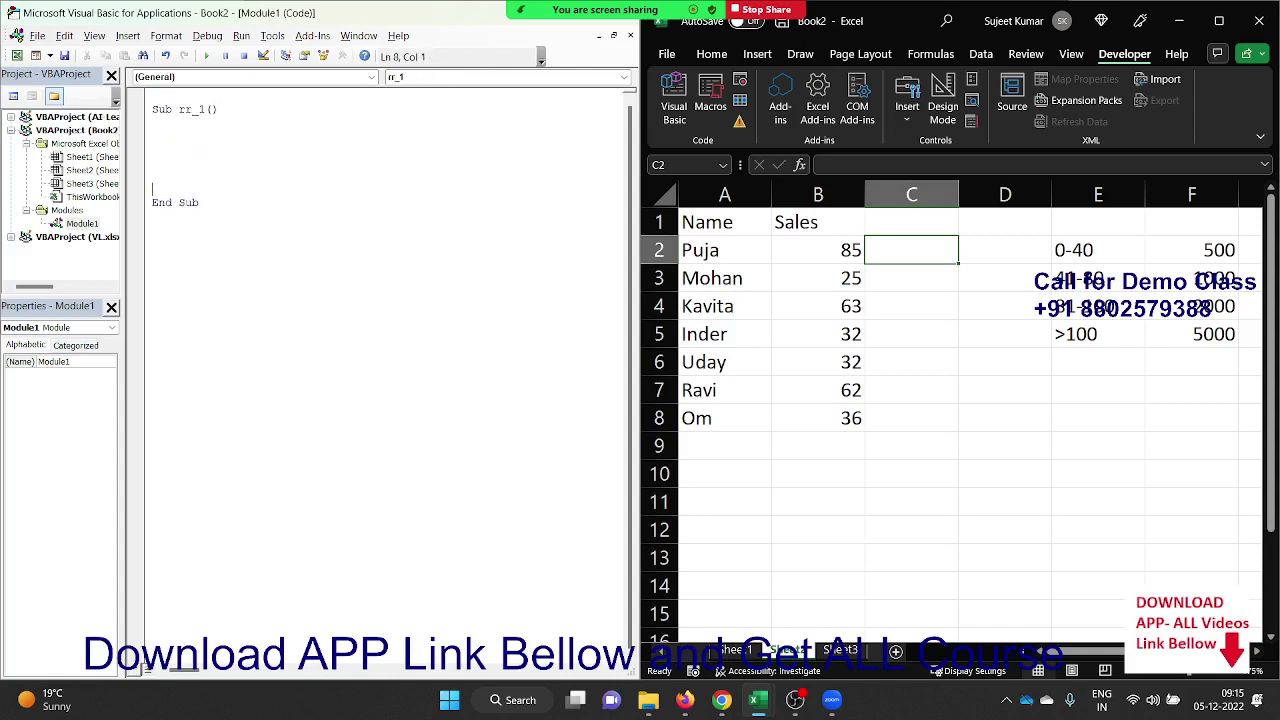
{"action": "key", "text": "Up"}
{"action": "key", "text": "Up"}
{"action": "type", "text": "f"}
{"action": "type", "text": "or i ="}
{"action": "type", "text": "2 t"}
{"action": "type", "text": "o 8"}
{"action": "key", "text": "Return"}
{"action": "key", "text": "Return"}
{"action": "key", "text": "Return"}
{"action": "type", "text": "next "}
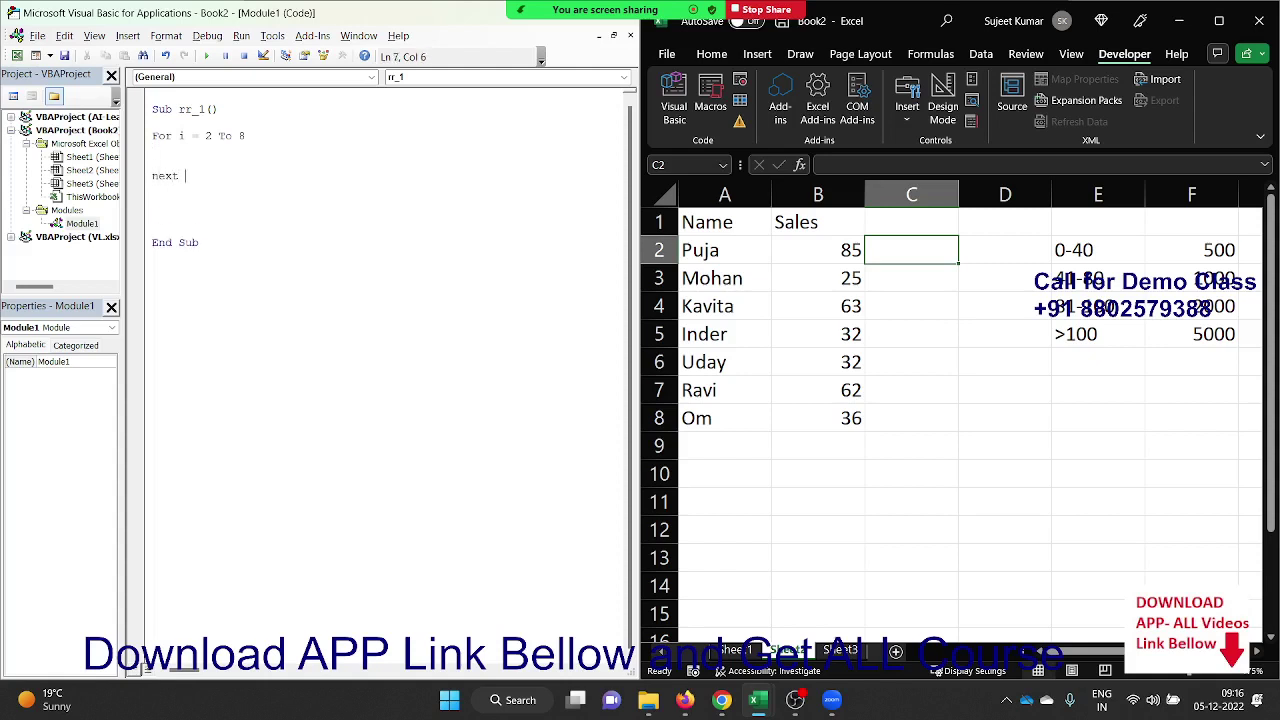
{"action": "type", "text": "i"}
{"action": "key", "text": "Up"}
{"action": "key", "text": "Return"}
{"action": "key", "text": "Return"}
{"action": "left_click", "coordinate": [153, 149]}
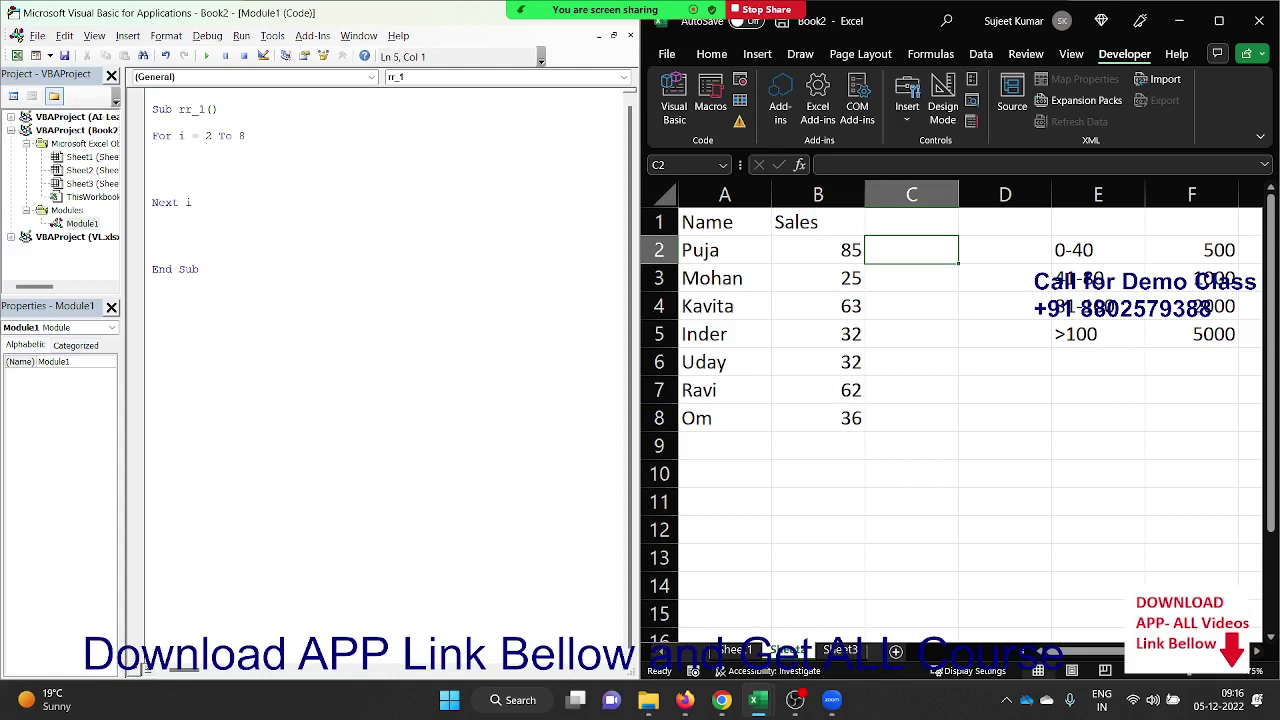
{"action": "key", "text": "Return"}
{"action": "key", "text": "Return"}
Declare Dim r, c As Long and add c = Range("B" & i).Value inside the loop.
{"action": "key", "text": "Up"}
{"action": "key", "text": "Up"}
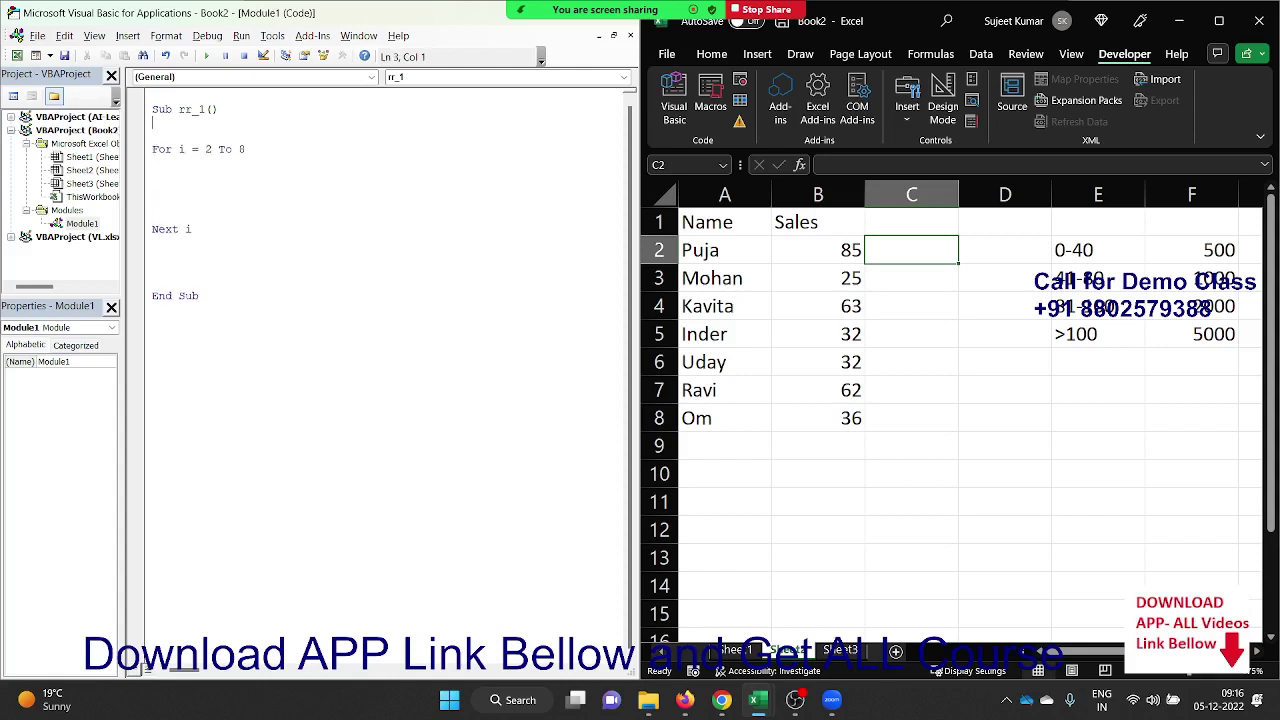
{"action": "type", "text": "dim "}
{"action": "type", "text": "r as"}
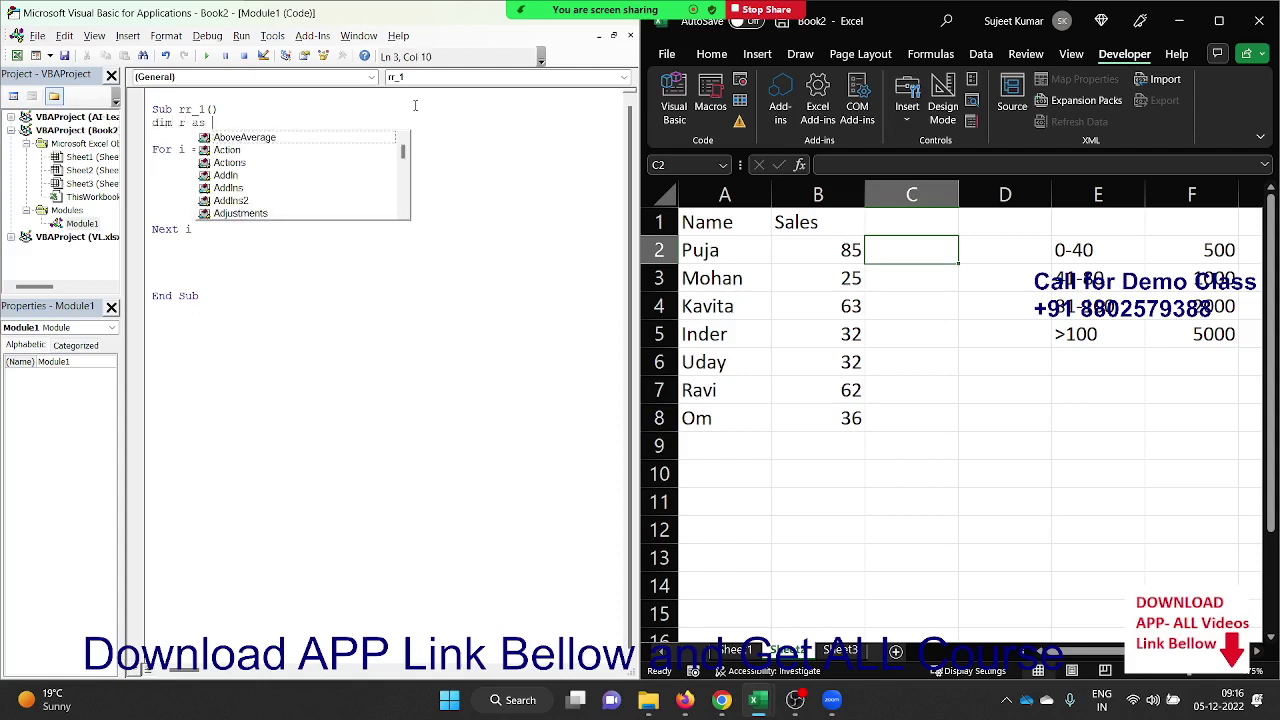
{"action": "key", "text": "BackSpace"}
{"action": "key", "text": "BackSpace"}
{"action": "key", "text": "BackSpace"}
{"action": "key", "text": "BackSpace"}
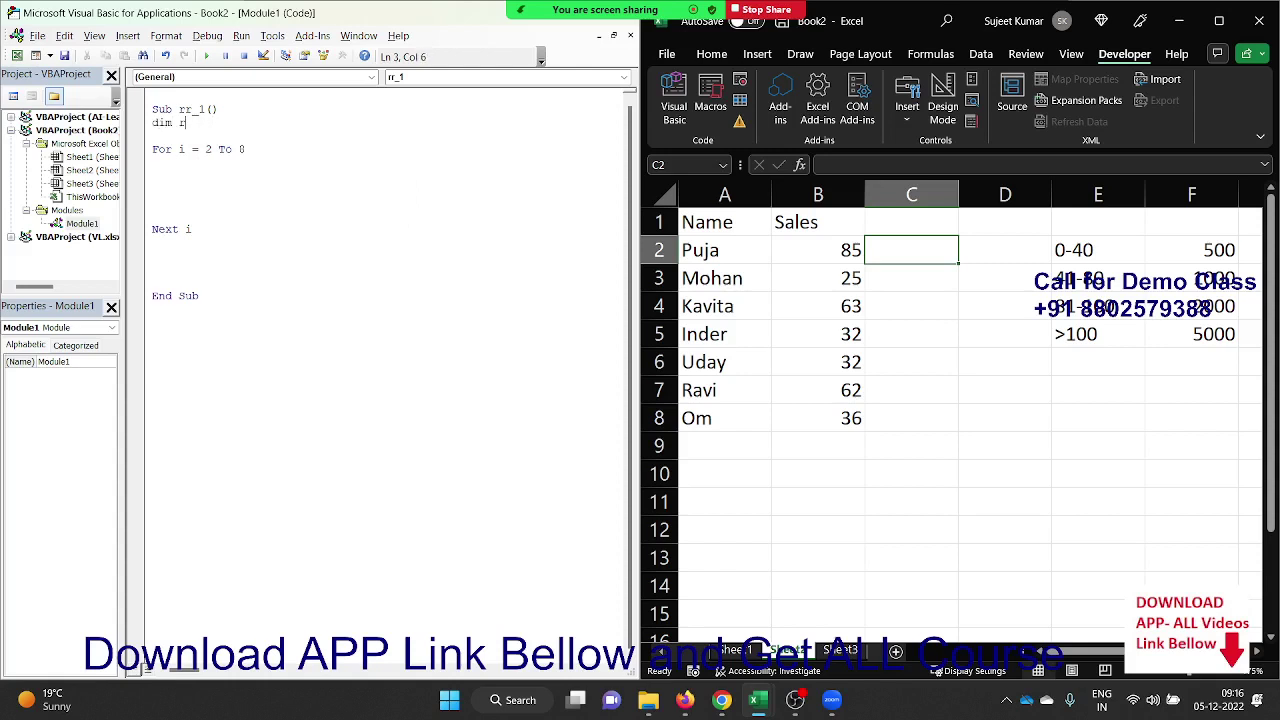
{"action": "type", "text": ",c"}
{"action": "type", "text": " as lon"}
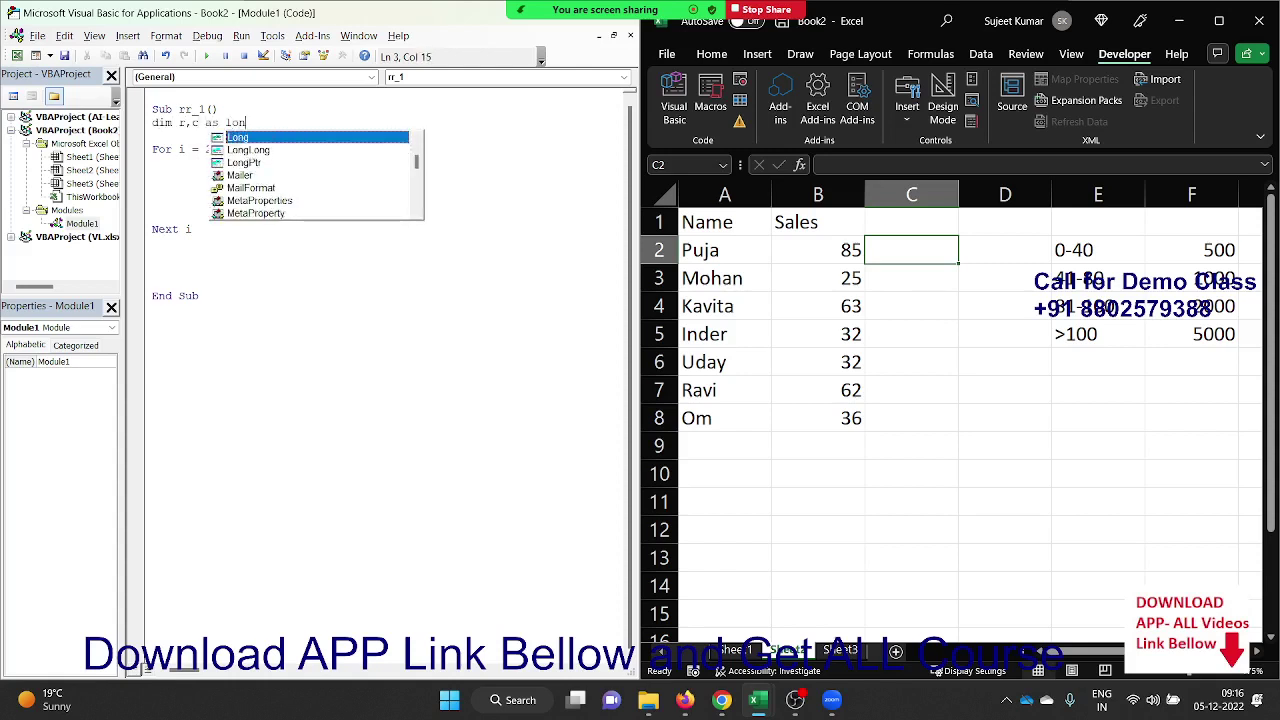
{"action": "type", "text": "g"}
{"action": "key", "text": "Return"}
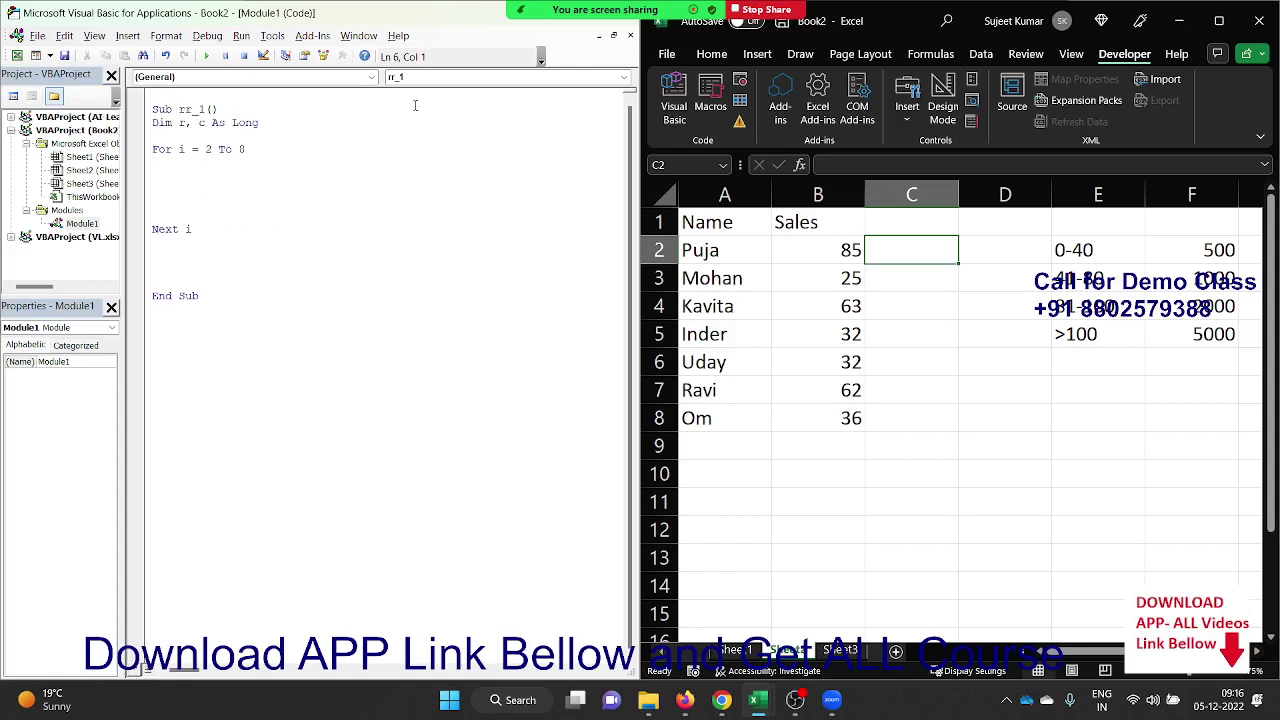
{"action": "type", "text": "c="}
{"action": "type", "text": "range("}
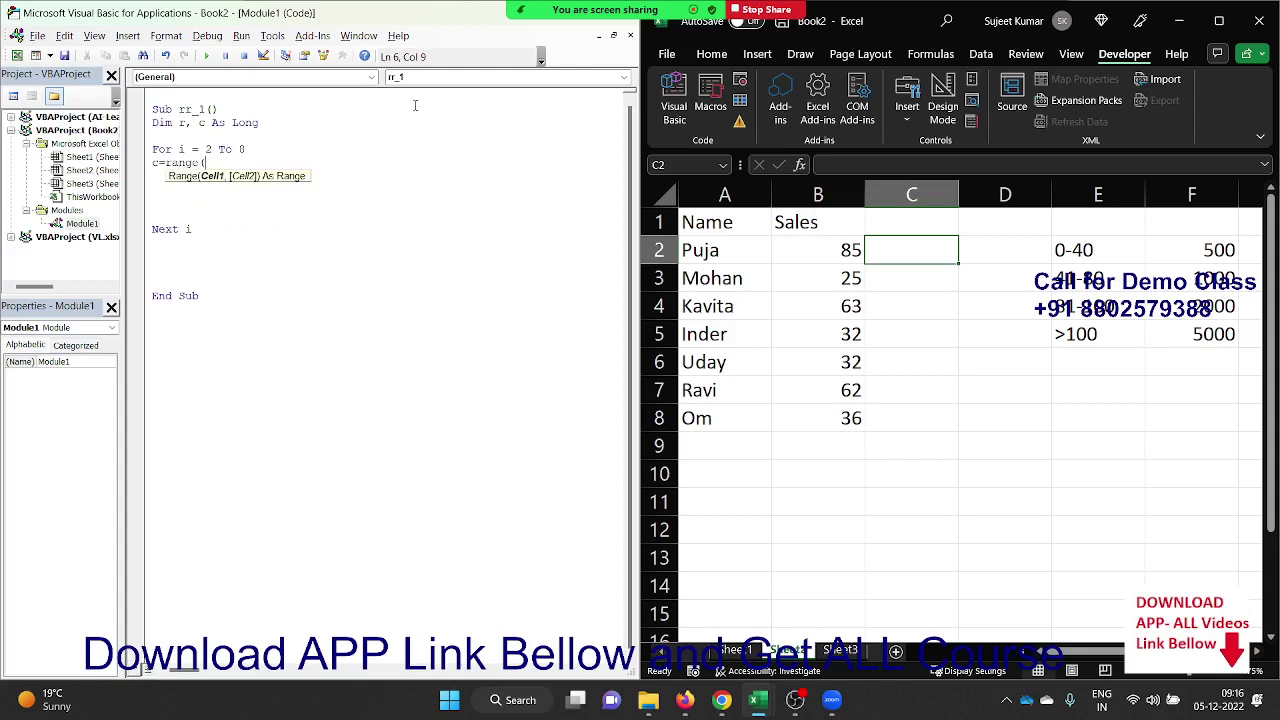
{"action": "type", "text": "\"B\" "}
{"action": "type", "text": "& i"}
{"action": "type", "text": ").v"}
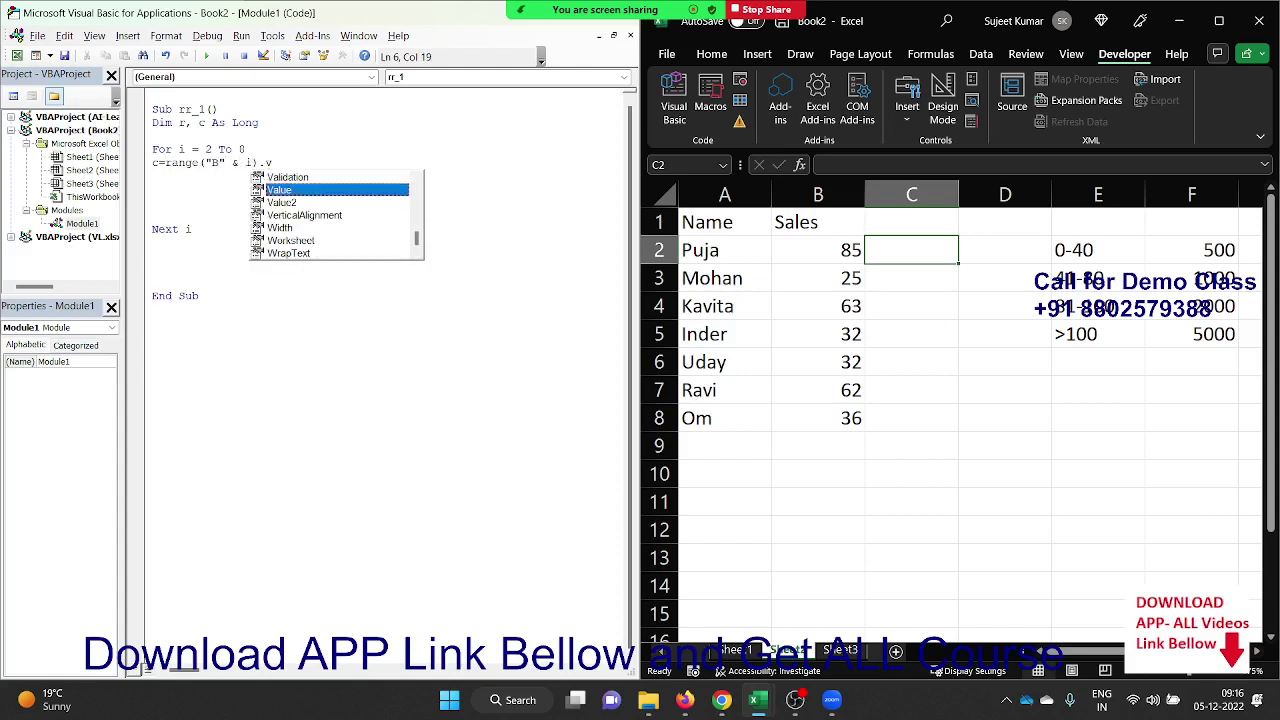
{"action": "key", "text": "Tab"}
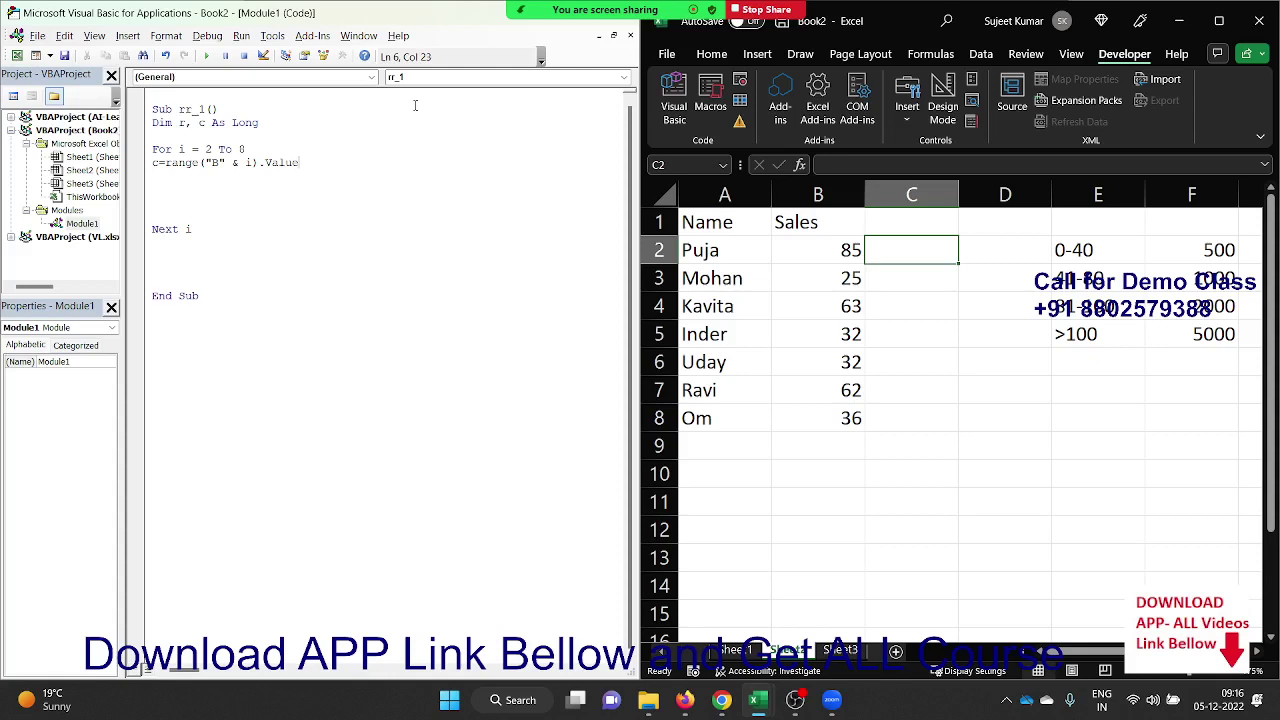
{"action": "key", "text": "Return"}
{"action": "key", "text": "Return"}
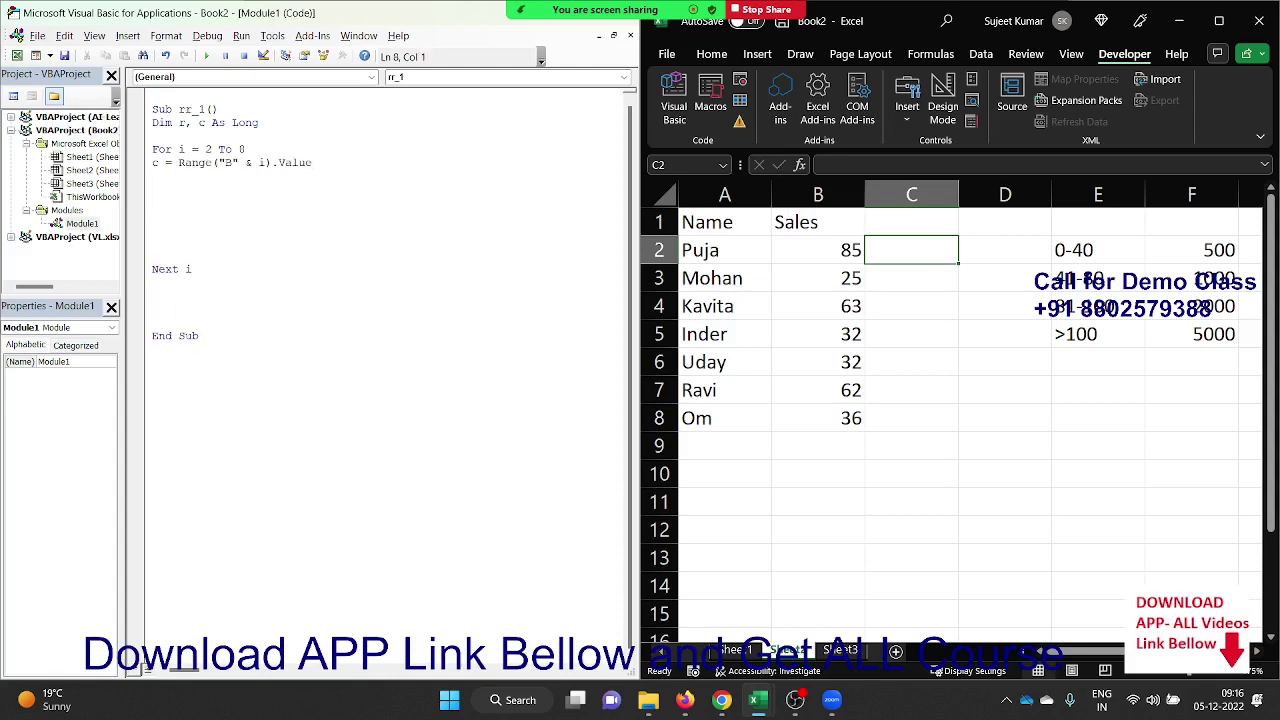
Type If c <= 40 Then below the c = Range("B" & i).Value line.
{"action": "type", "text": "if c"}
{"action": "type", "text": "<=4"}
{"action": "type", "text": "0 Then"}
{"action": "key", "text": "Return"}
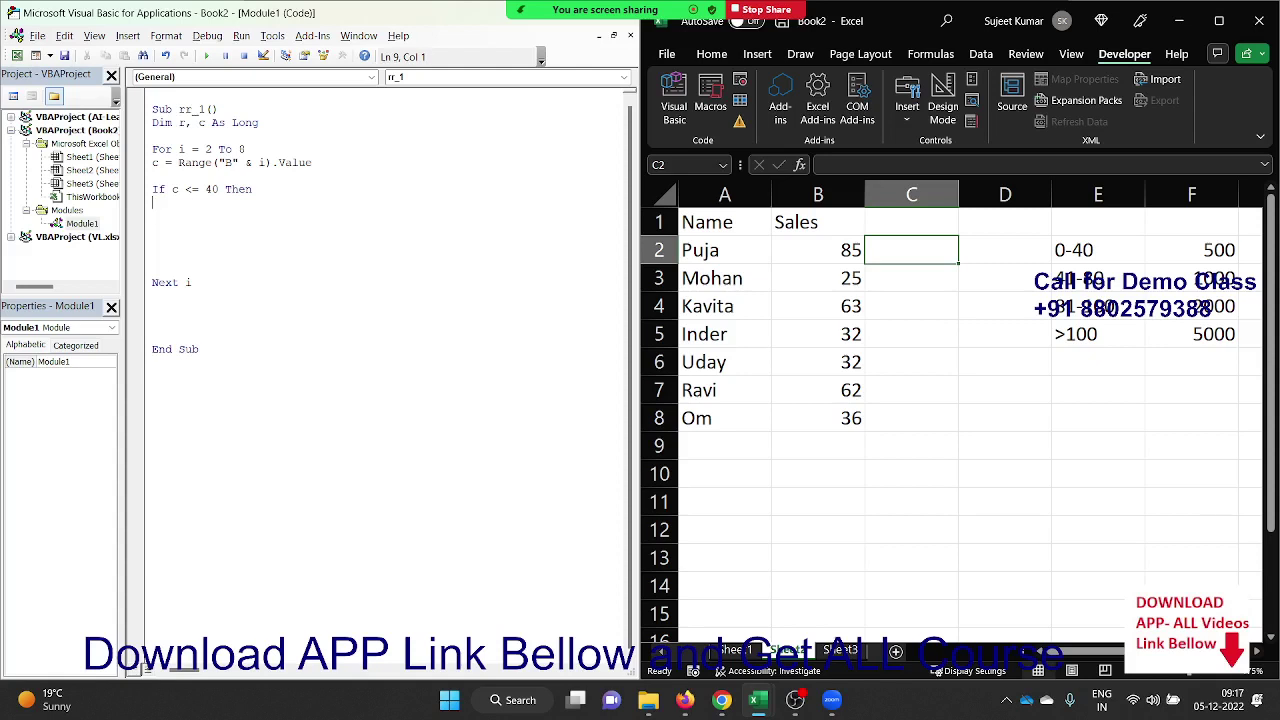
{"action": "left_click", "coordinate": [858, 358]}
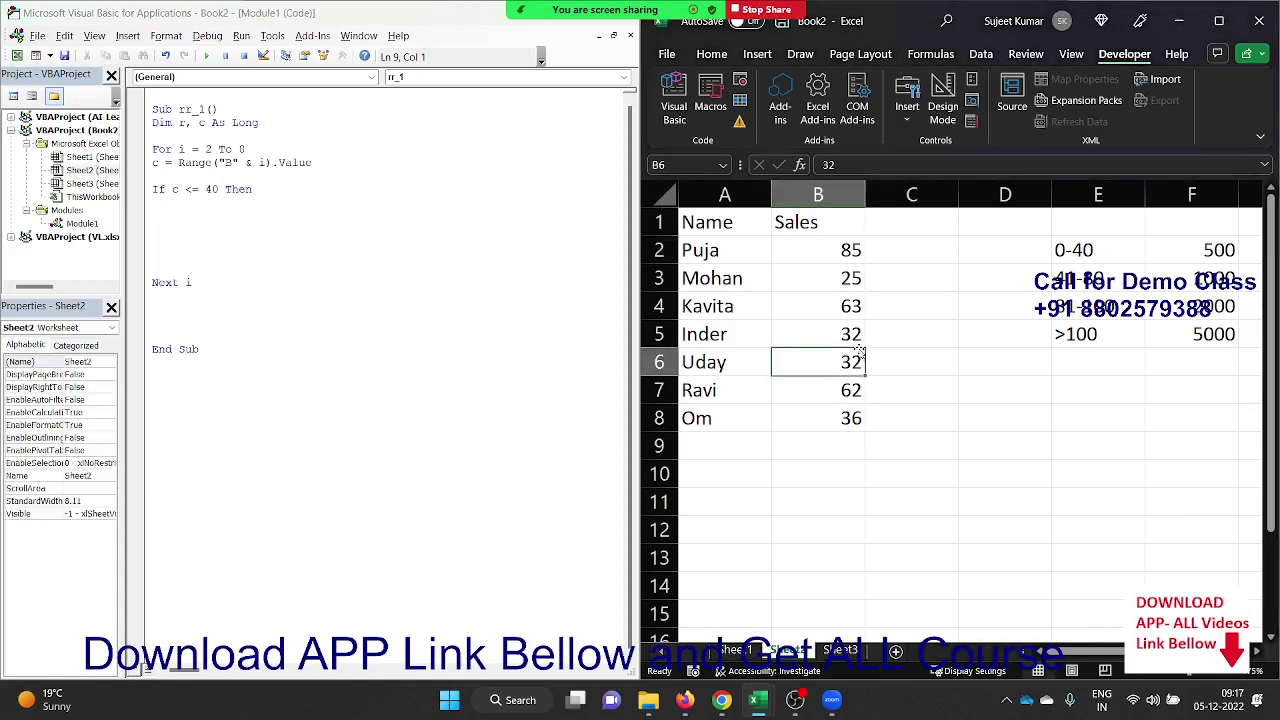
{"action": "type", "text": "5000"}
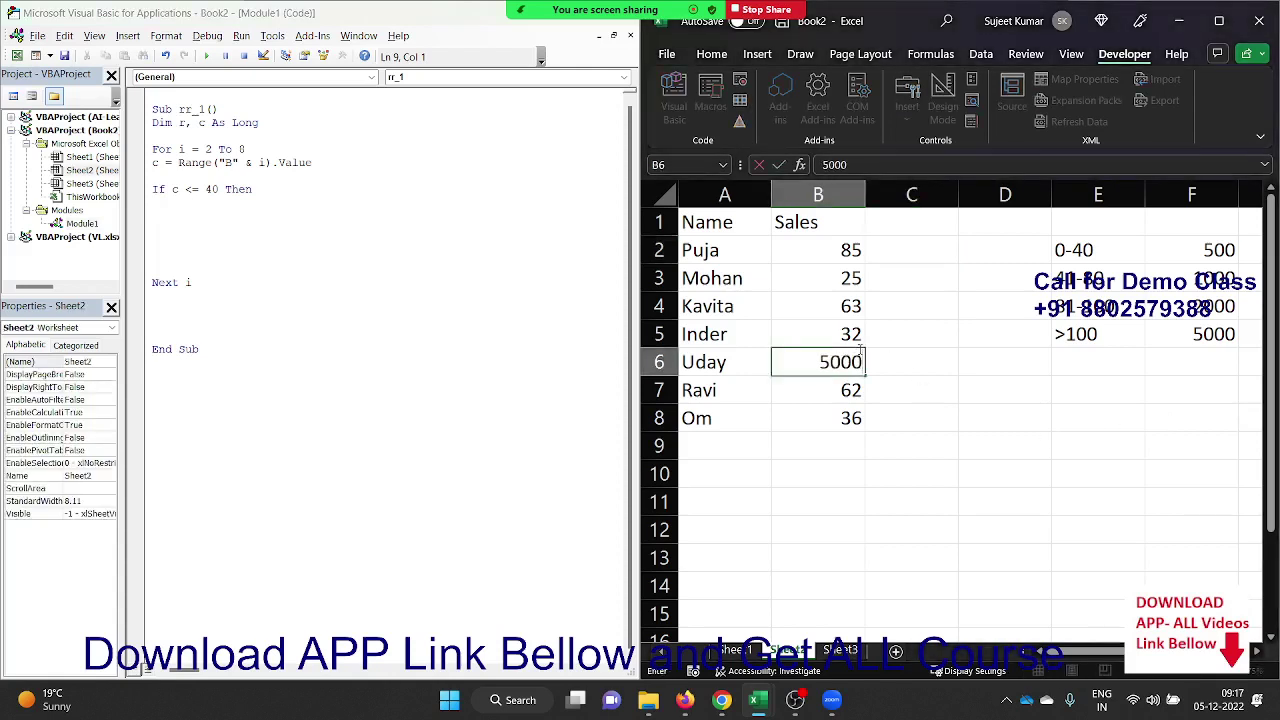
{"action": "type", "text": "0"}
{"action": "key", "text": "Return"}
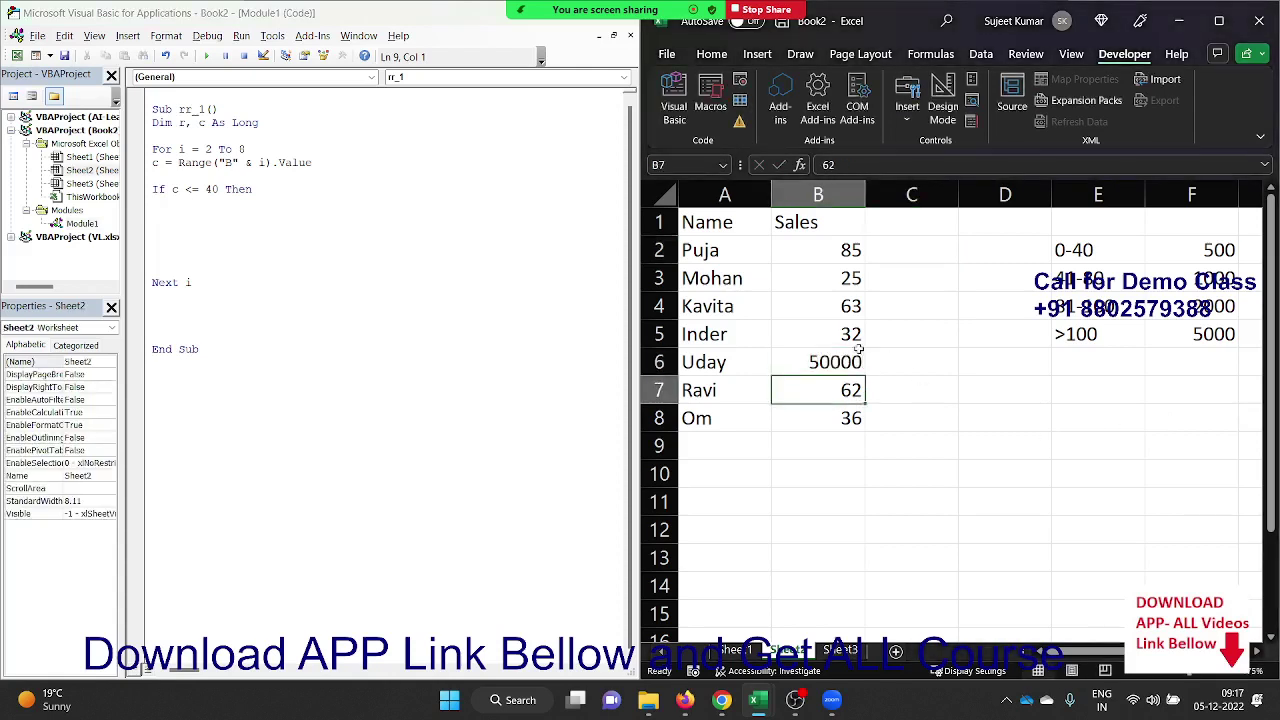
{"action": "key", "text": "ctrl+z"}
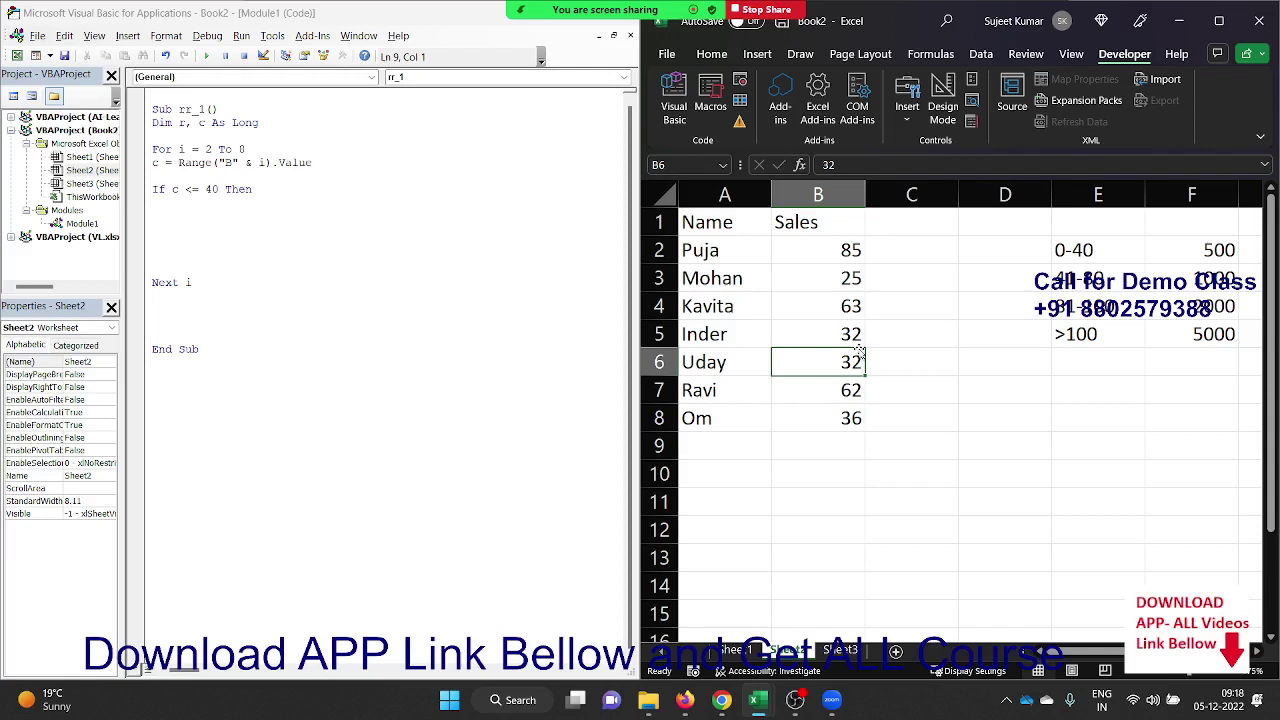
{"action": "key", "text": "Return"}
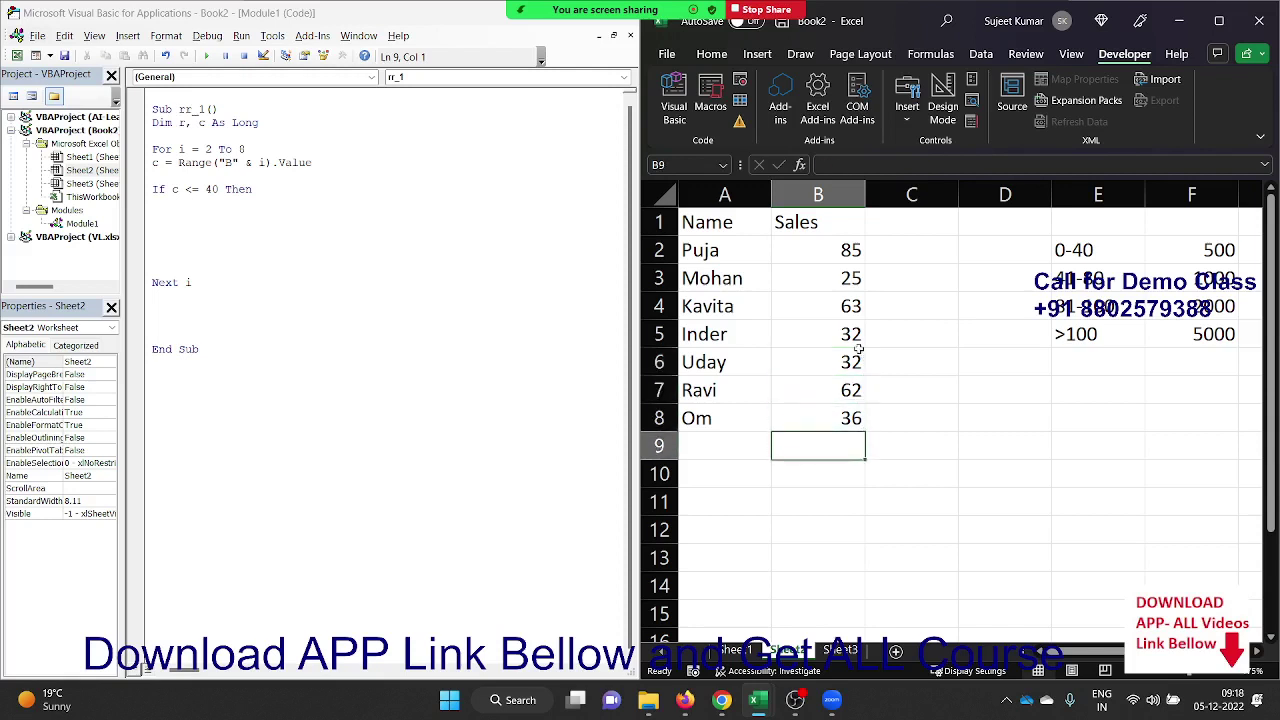
{"action": "left_click", "coordinate": [182, 209]}
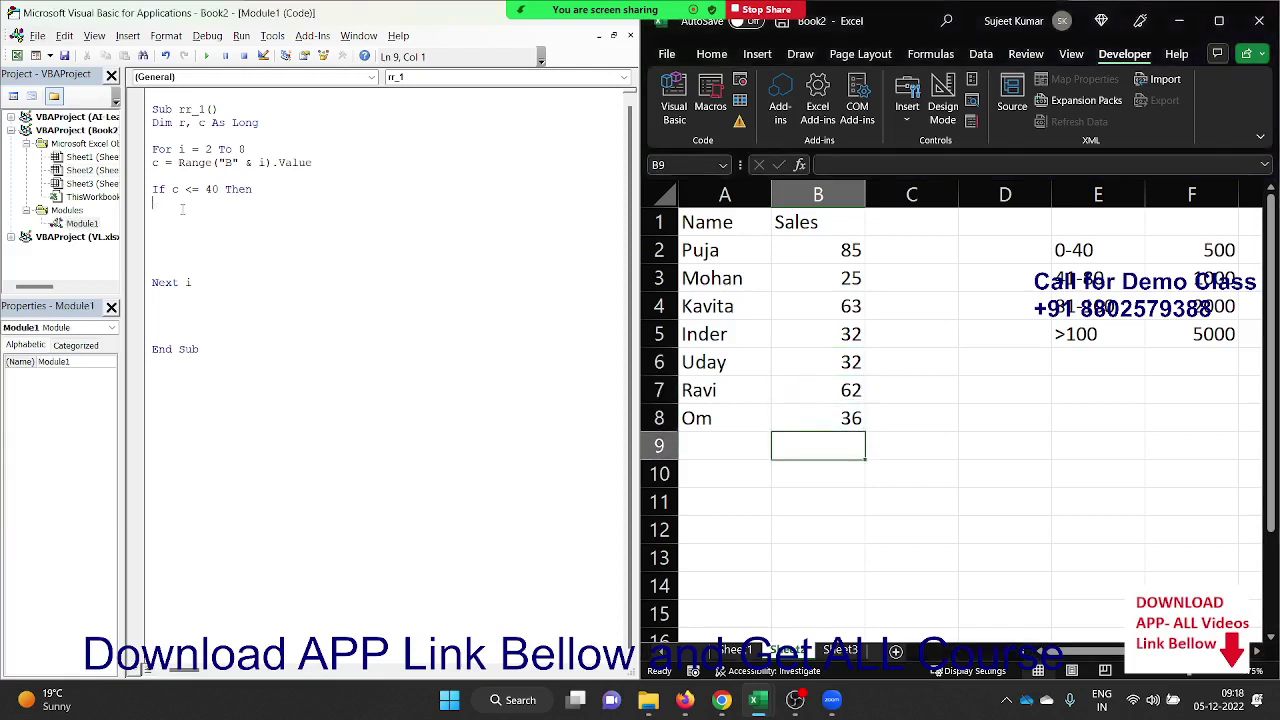
{"action": "type", "text": "r="}
{"action": "type", "text": "500"}
Finish r = 500, add ElseIf c <= 80 Then with r = 1000, and begin ElseIf c <= 100.
{"action": "key", "text": "Return"}
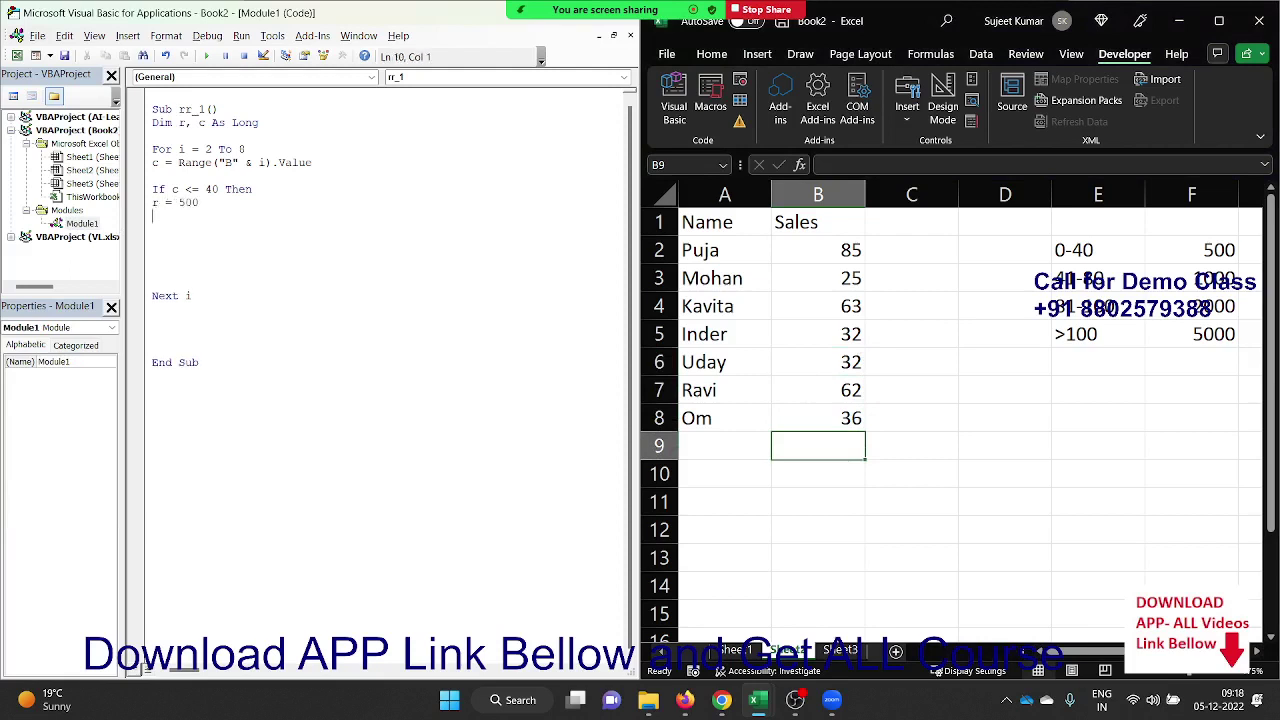
{"action": "type", "text": "else"}
{"action": "type", "text": "if "}
{"action": "type", "text": "c <= "}
{"action": "type", "text": "80 "}
{"action": "type", "text": "then"}
{"action": "key", "text": "Return"}
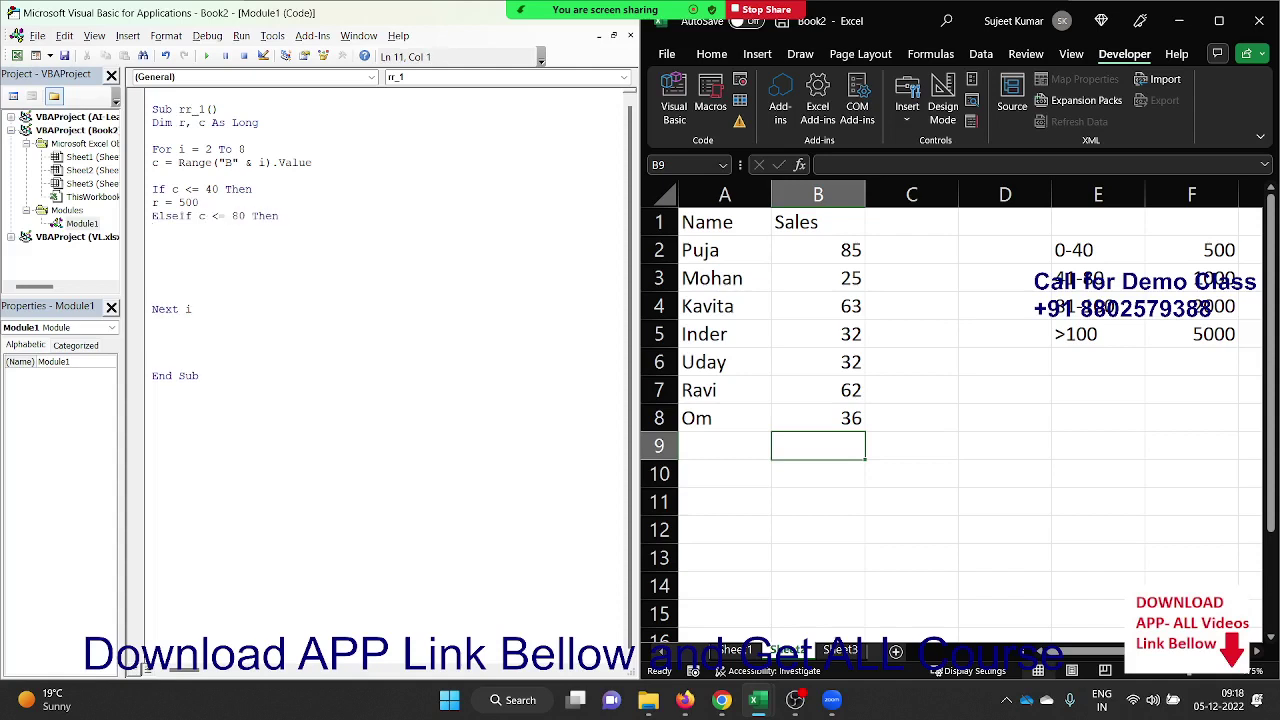
{"action": "type", "text": "r = "}
{"action": "type", "text": "1000"}
{"action": "key", "text": "Return"}
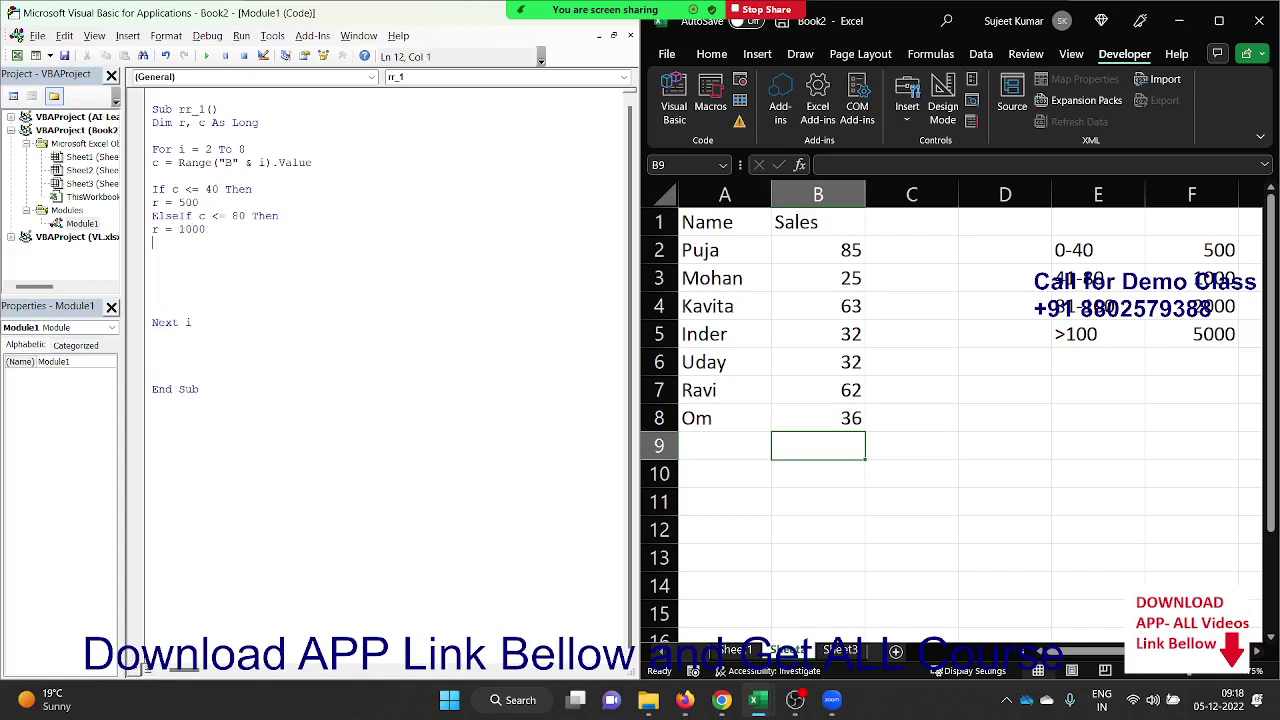
{"action": "type", "text": "el"}
{"action": "type", "text": "seif"}
{"action": "type", "text": "c<"}
{"action": "type", "text": "=100"}
Complete ElseIf c <= 100 Then and assign r = 2000 beneath it.
{"action": "key", "text": "Return"}
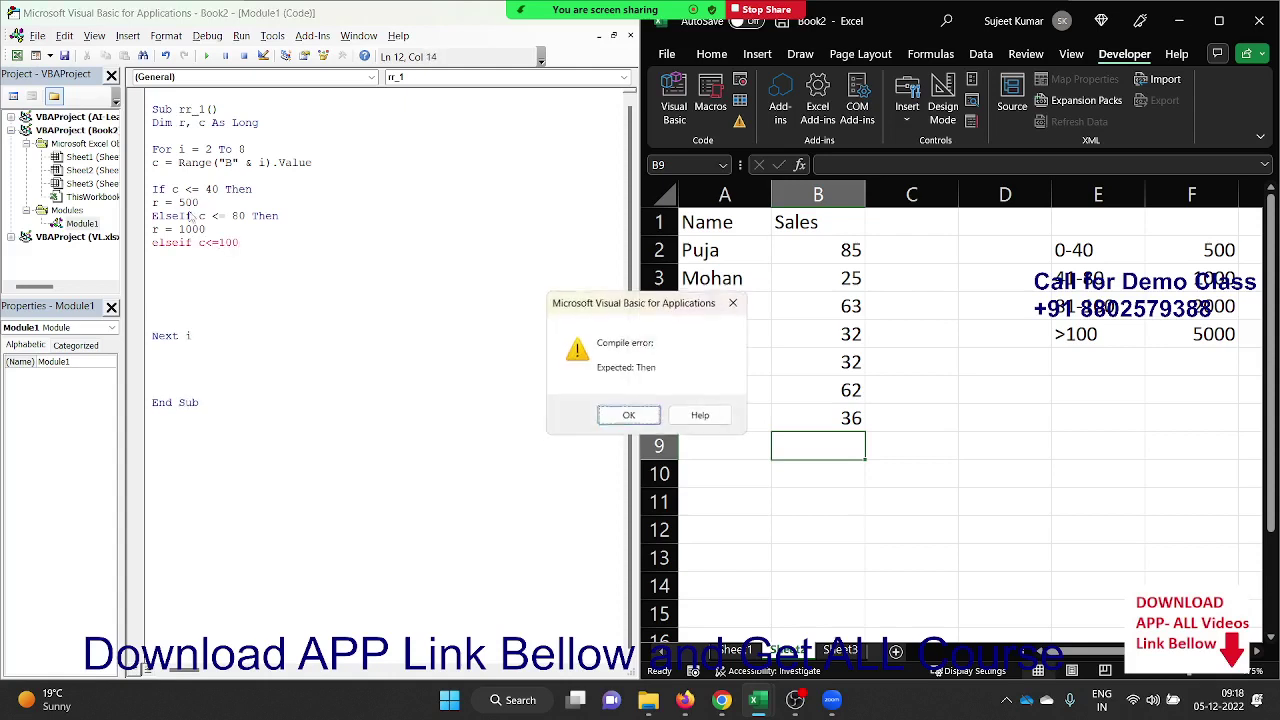
{"action": "key", "text": "Return"}
{"action": "type", "text": "th"}
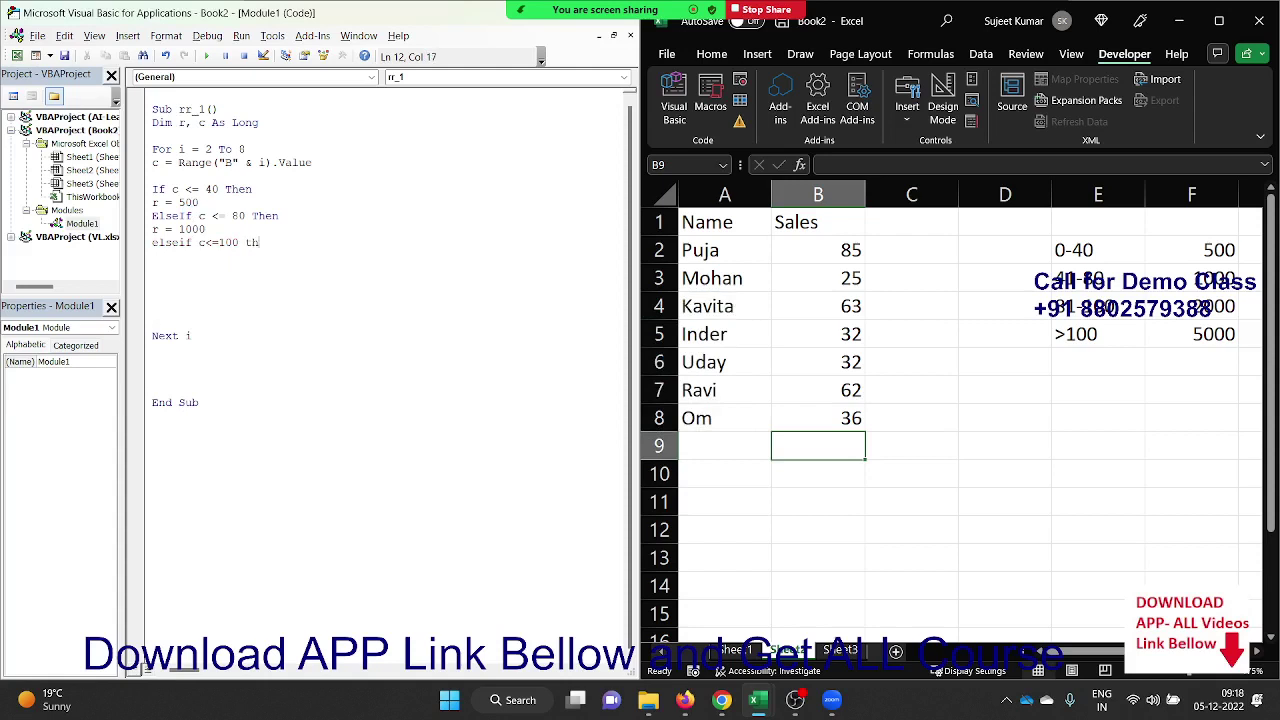
{"action": "type", "text": "en"}
{"action": "key", "text": "Return"}
{"action": "type", "text": "r = "}
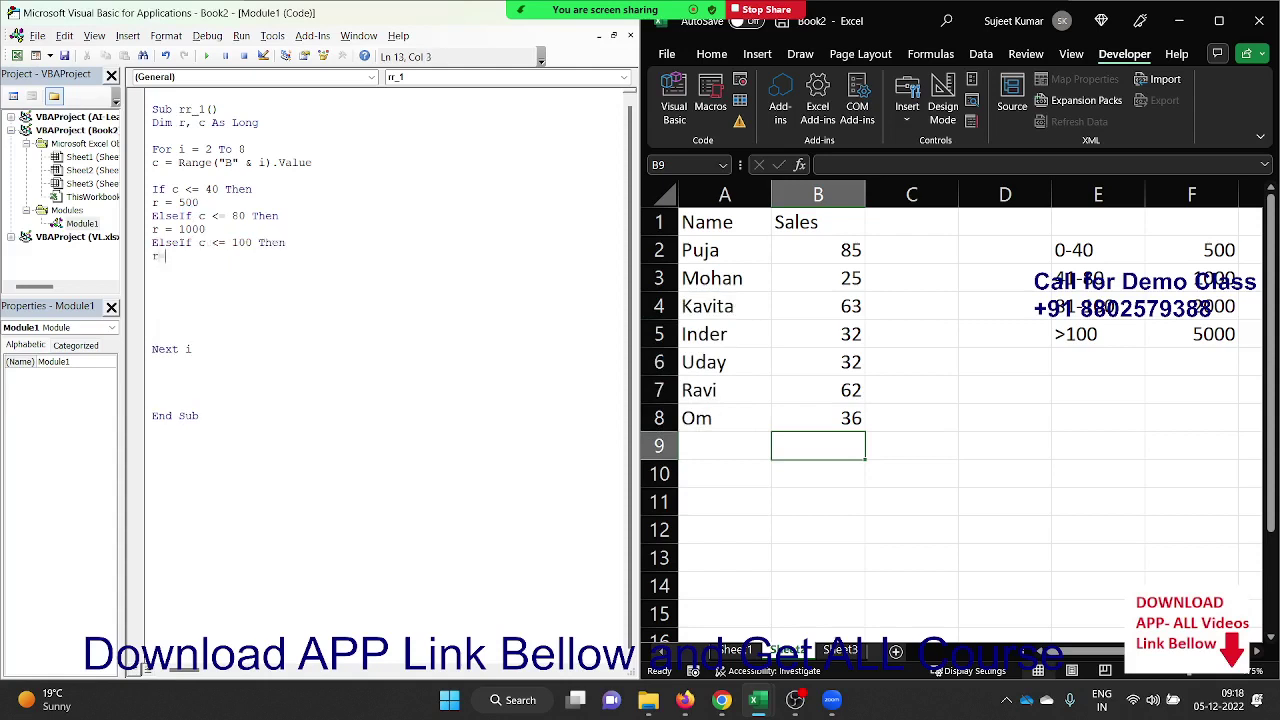
{"action": "type", "text": "2"}
{"action": "type", "text": "000"}
{"action": "key", "text": "Return"}
Add ElseIf c > 100 Then, correcting the 'esleif' misspelling, and select that line.
{"action": "type", "text": "e"}
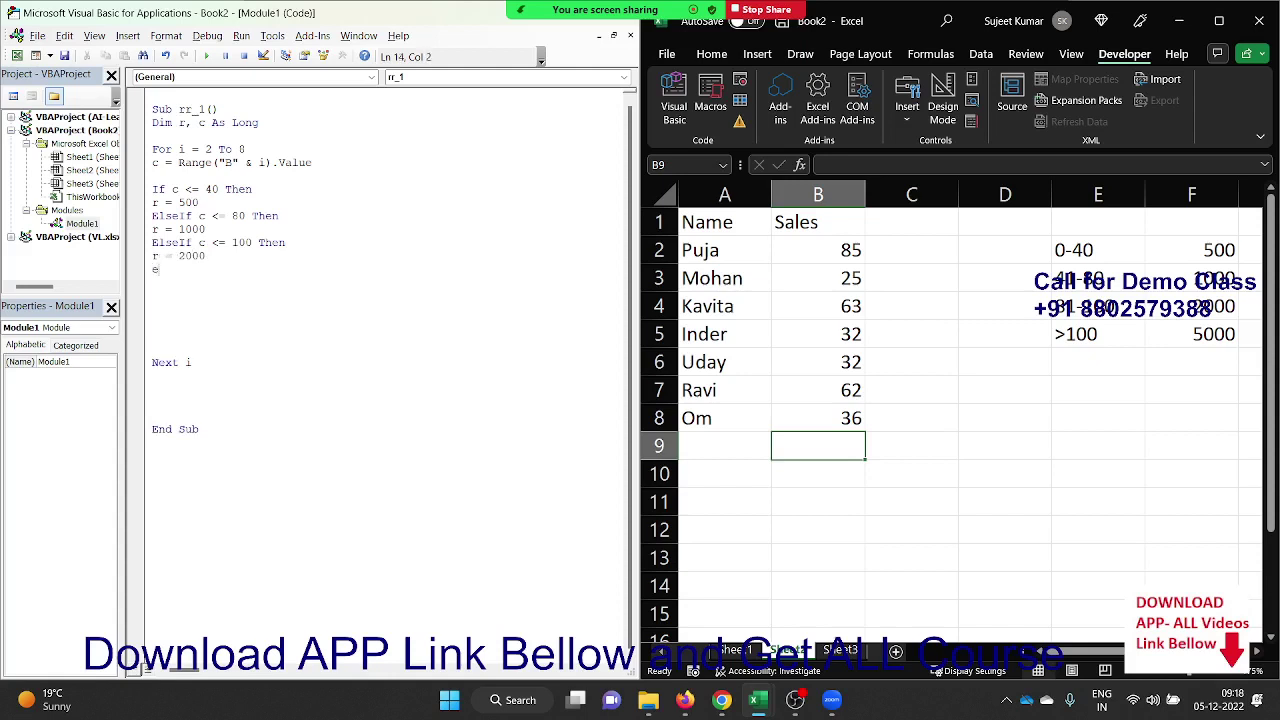
{"action": "type", "text": "sle"}
{"action": "type", "text": "if c"}
{"action": "type", "text": "<"}
{"action": "type", "text": "=100"}
{"action": "key", "text": "BackSpace"}
{"action": "key", "text": "BackSpace"}
{"action": "key", "text": "BackSpace"}
{"action": "key", "text": "BackSpace"}
{"action": "key", "text": "BackSpace"}
{"action": "type", "text": ">"}
{"action": "type", "text": "100 then"}
{"action": "key", "text": "Return"}
{"action": "key", "text": "Return"}
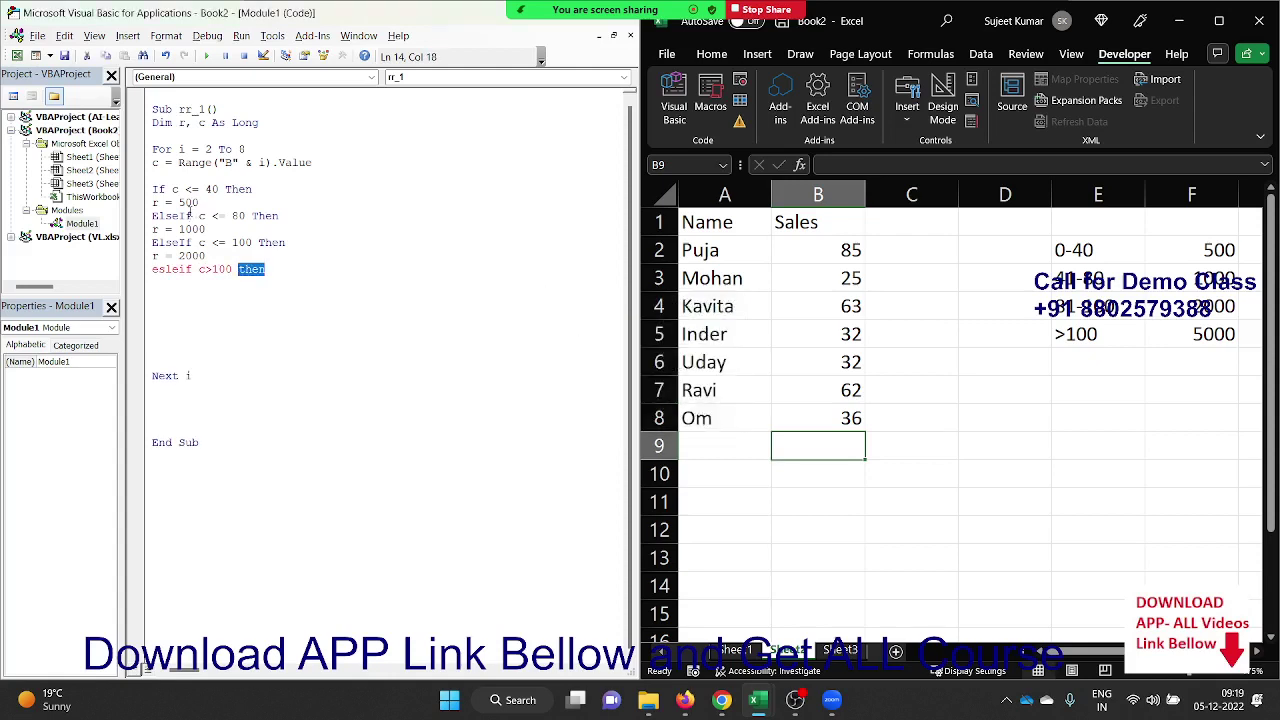
{"action": "key", "text": "Left"}
{"action": "key", "text": "Left"}
{"action": "key", "text": "Left"}
{"action": "key", "text": "Left"}
{"action": "key", "text": "Left"}
{"action": "key", "text": "Right"}
{"action": "key", "text": "Right"}
{"action": "key", "text": "Right"}
{"action": "key", "text": "Right"}
{"action": "key", "text": "Right"}
{"action": "key", "text": "Left"}
{"action": "key", "text": "Left"}
{"action": "key", "text": "Left"}
{"action": "key", "text": "Left"}
{"action": "key", "text": "Left"}
{"action": "key", "text": "Delete"}
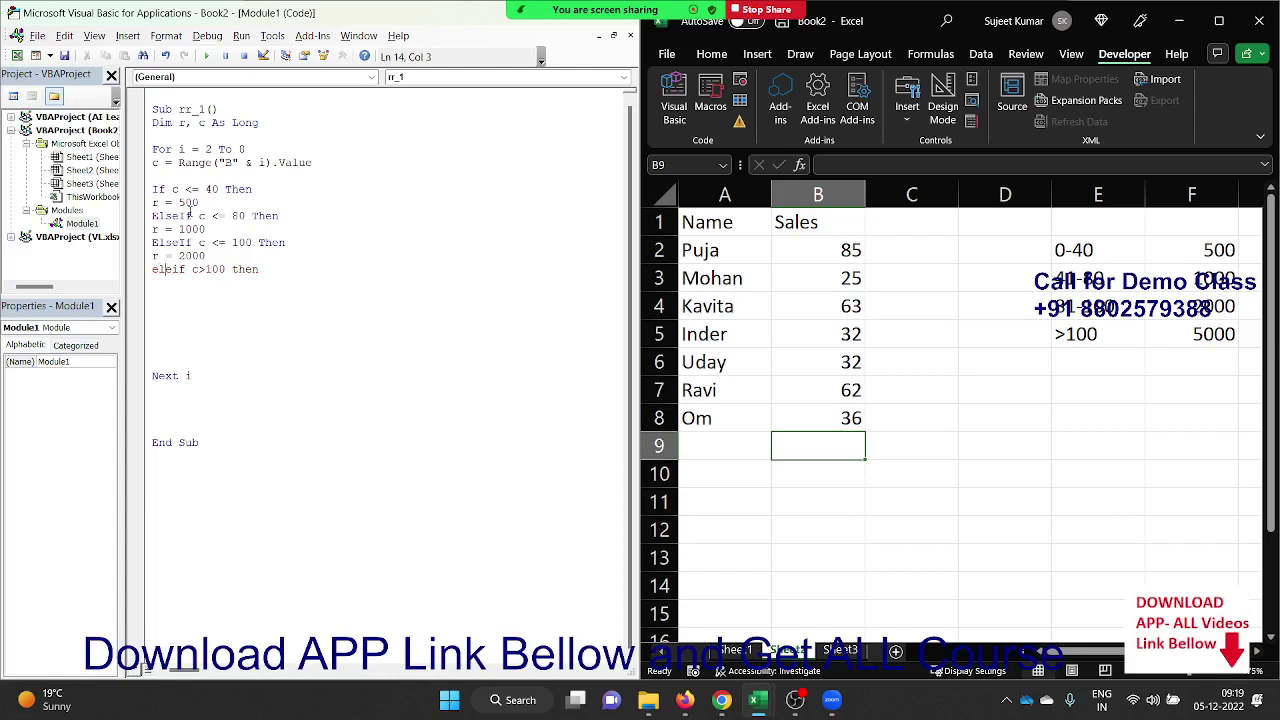
{"action": "type", "text": "se"}
{"action": "key", "text": "Down"}
{"action": "left_click_drag", "start_coordinate": [280, 269], "coordinate": [150, 270]}
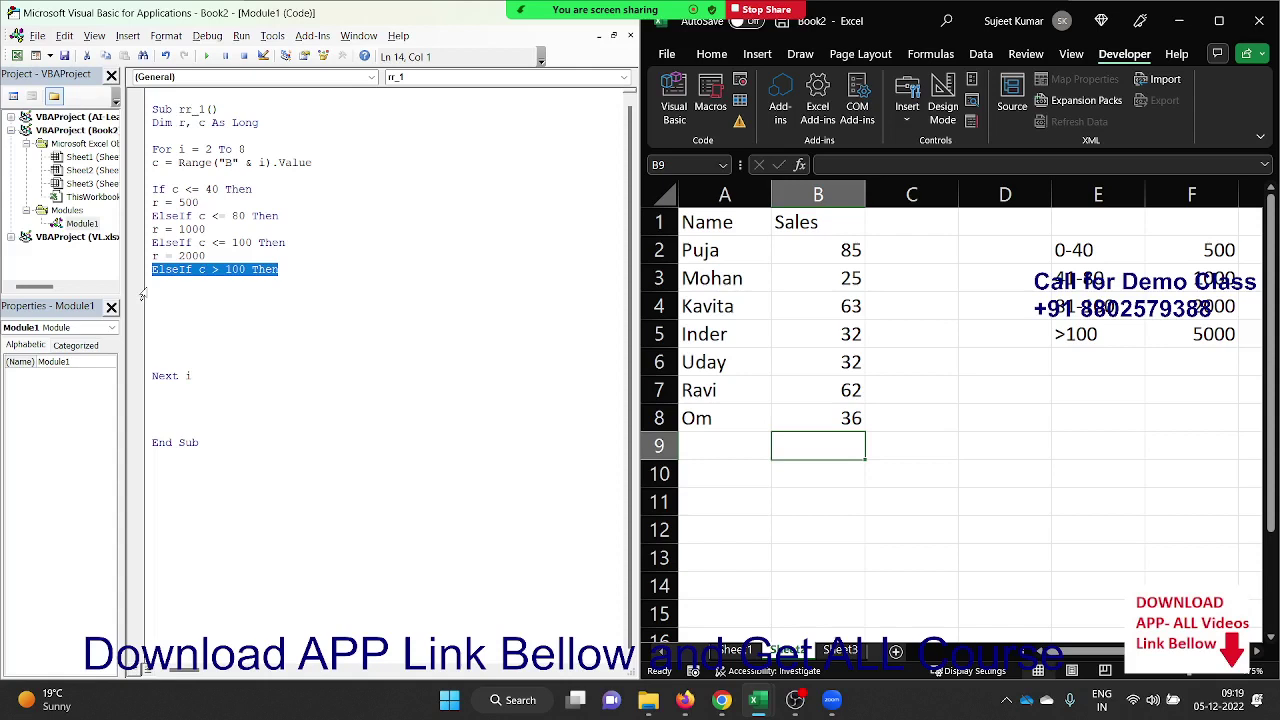
Add r = 5000, End If, and Range("C" & i).Value = r to rr_1.
{"action": "left_click", "coordinate": [143, 288]}
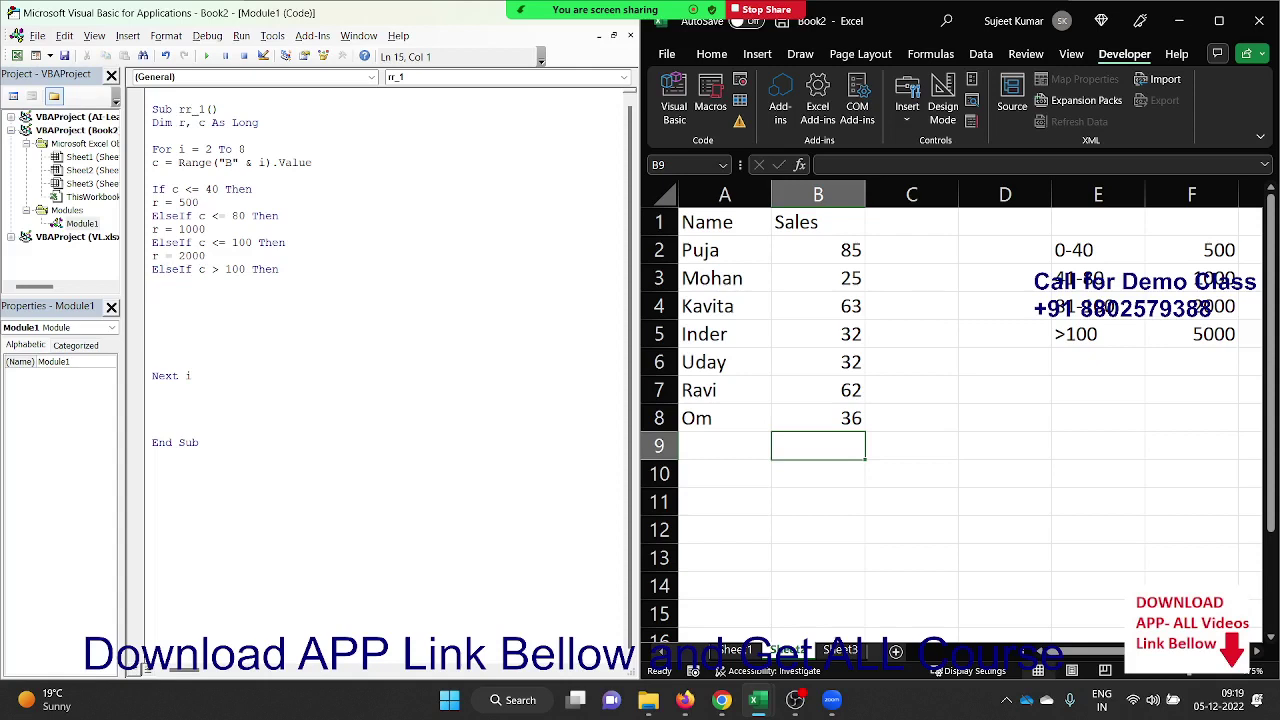
{"action": "type", "text": "r = 5000"}
{"action": "key", "text": "Return"}
{"action": "type", "text": "End If"}
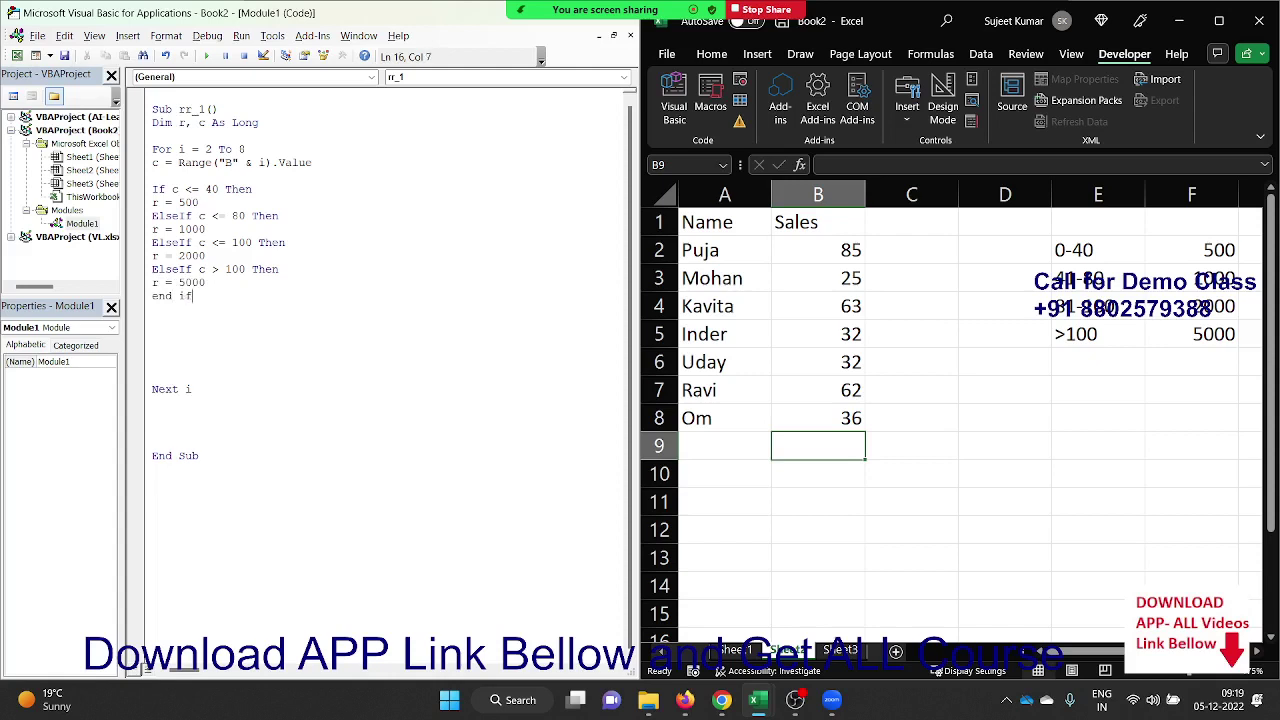
{"action": "key", "text": "Return"}
{"action": "key", "text": "Return"}
{"action": "key", "text": "Return"}
{"action": "type", "text": "range"}
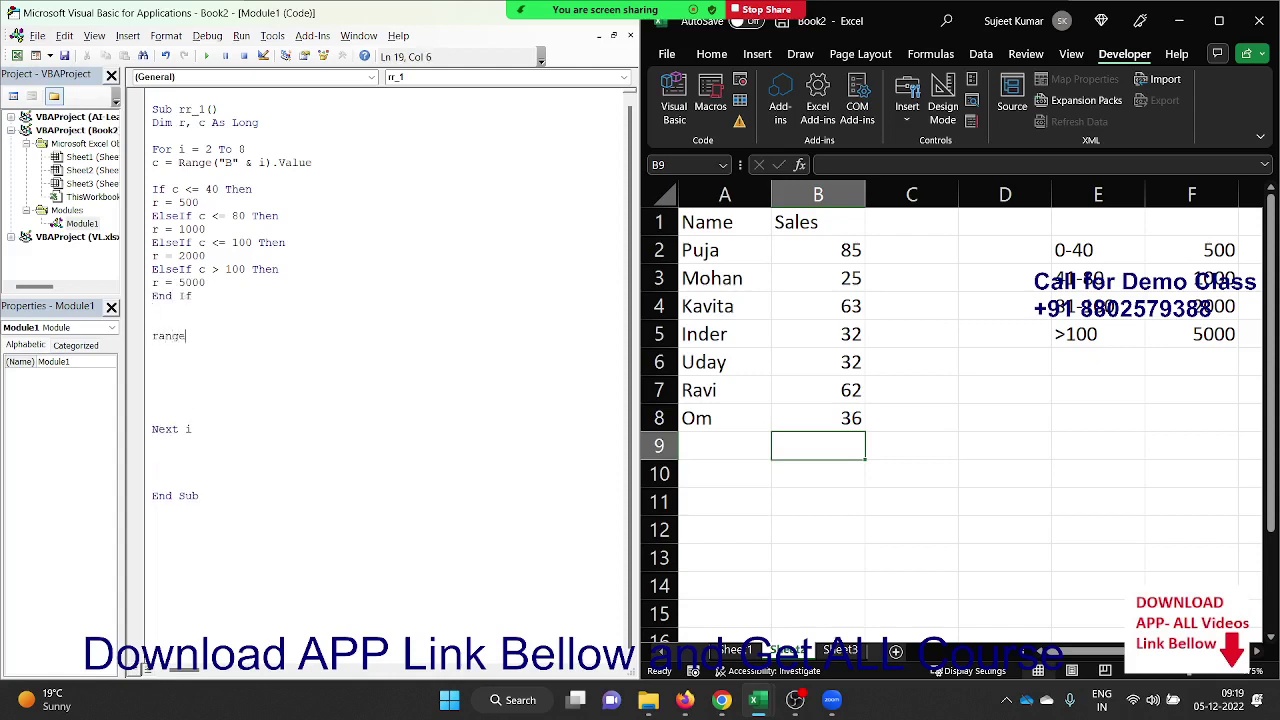
{"action": "type", "text": "(\"C"}
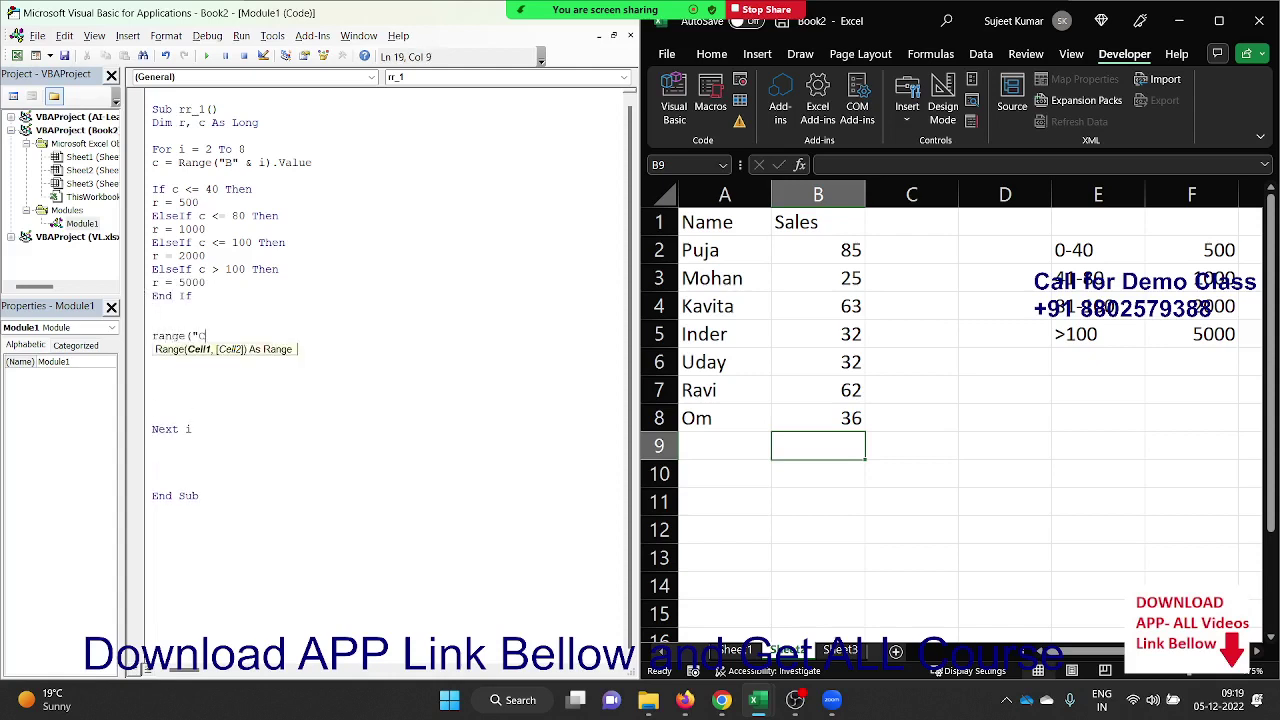
{"action": "type", "text": "\" & "}
{"action": "type", "text": "i).v"}
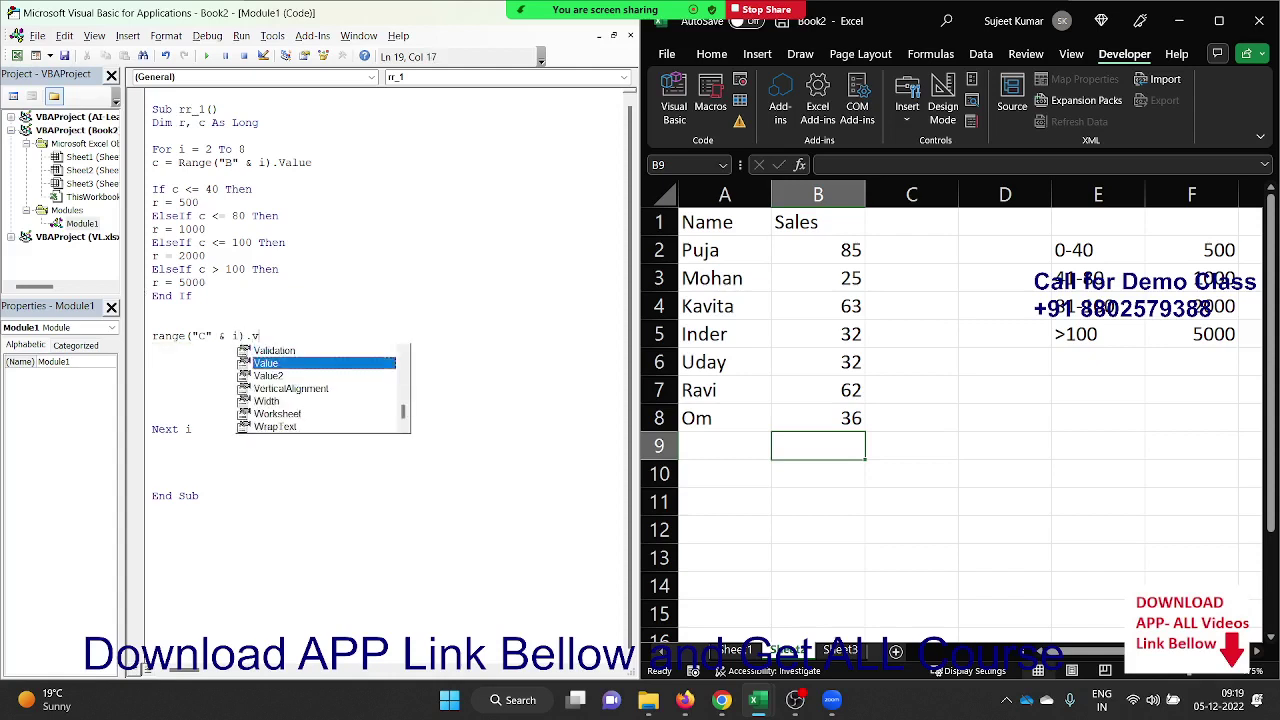
{"action": "key", "text": "Tab"}
{"action": "type", "text": "= "}
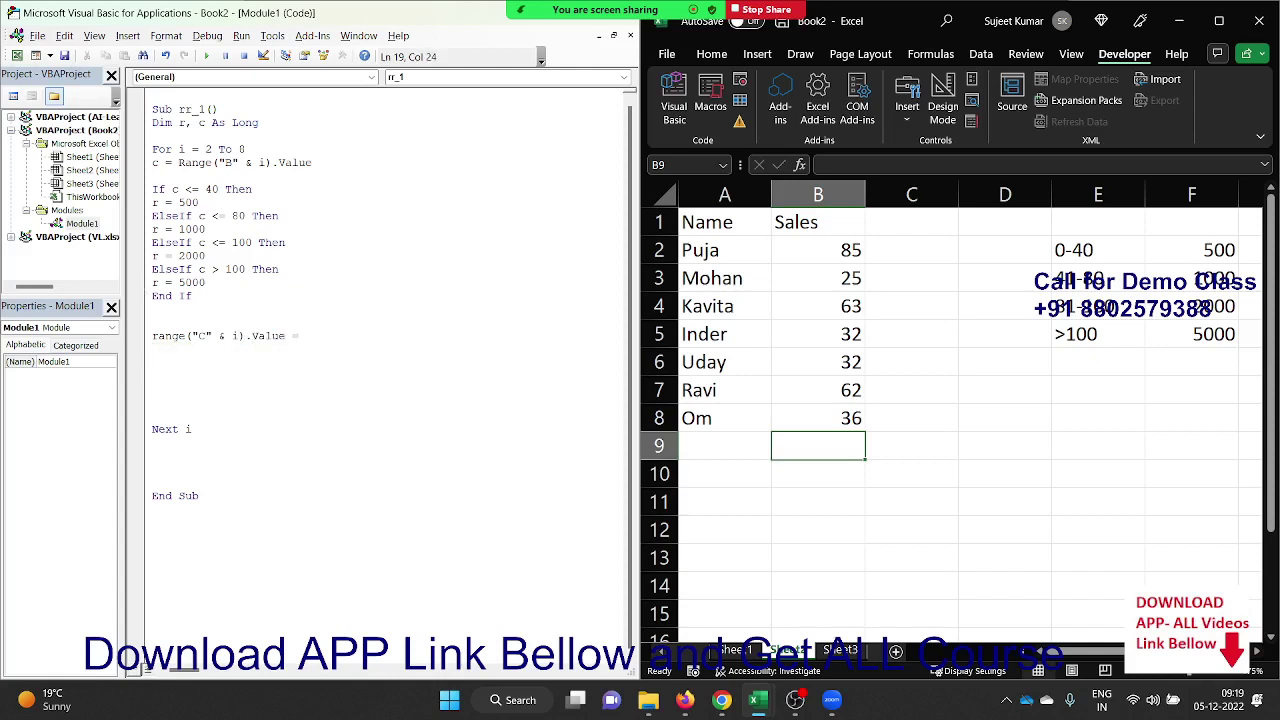
{"action": "type", "text": "r"}
{"action": "key", "text": "Up"}
Run rr_1 to fill C2:C8 with commissions, then delete the blank lines around Next i.
{"action": "left_click", "coordinate": [206, 57]}
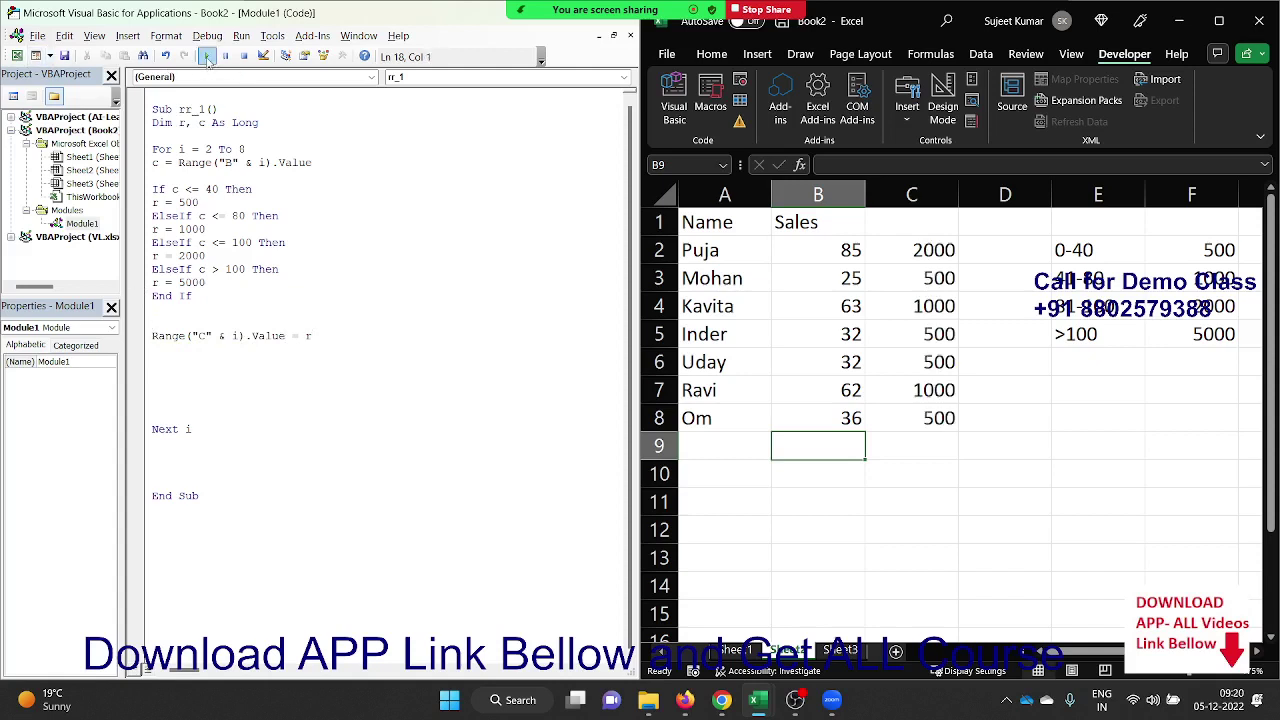
{"action": "left_click", "coordinate": [230, 362]}
{"action": "key", "text": "Delete"}
{"action": "key", "text": "Delete"}
{"action": "key", "text": "Delete"}
{"action": "key", "text": "Delete"}
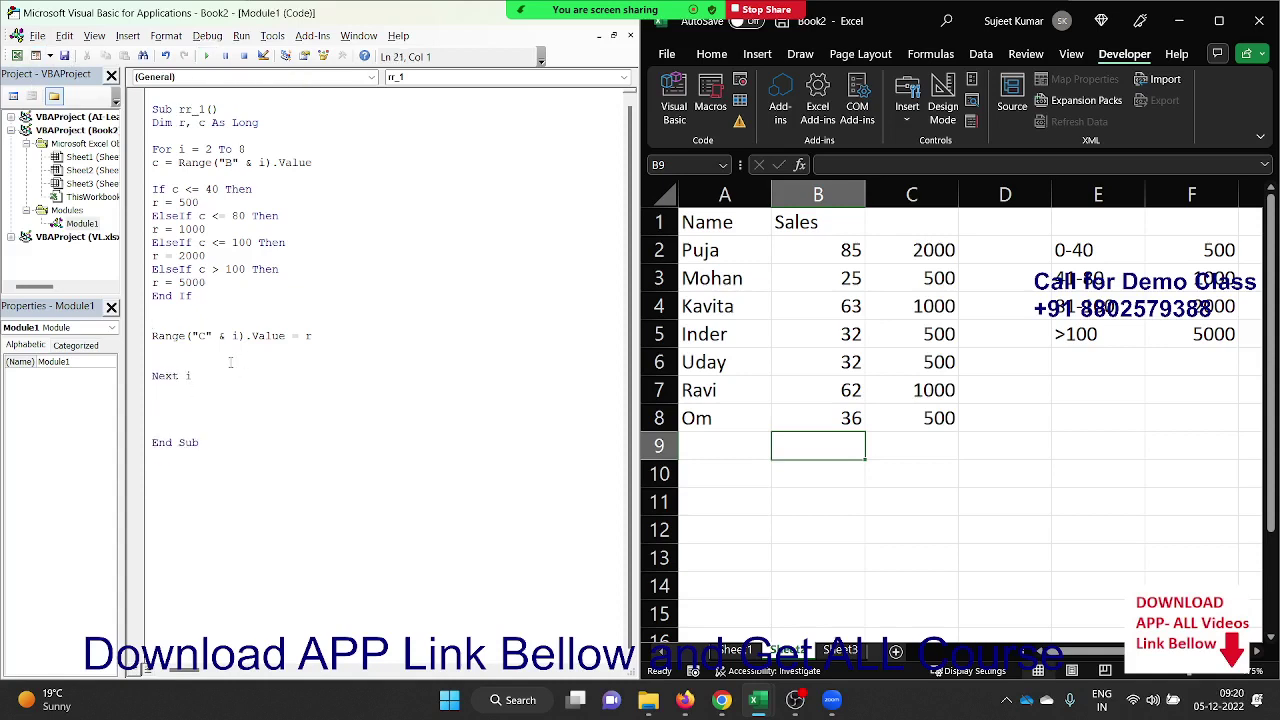
{"action": "key", "text": "Delete"}
{"action": "key", "text": "Up"}
{"action": "key", "text": "Up"}
{"action": "key", "text": "Up"}
{"action": "key", "text": "Up"}
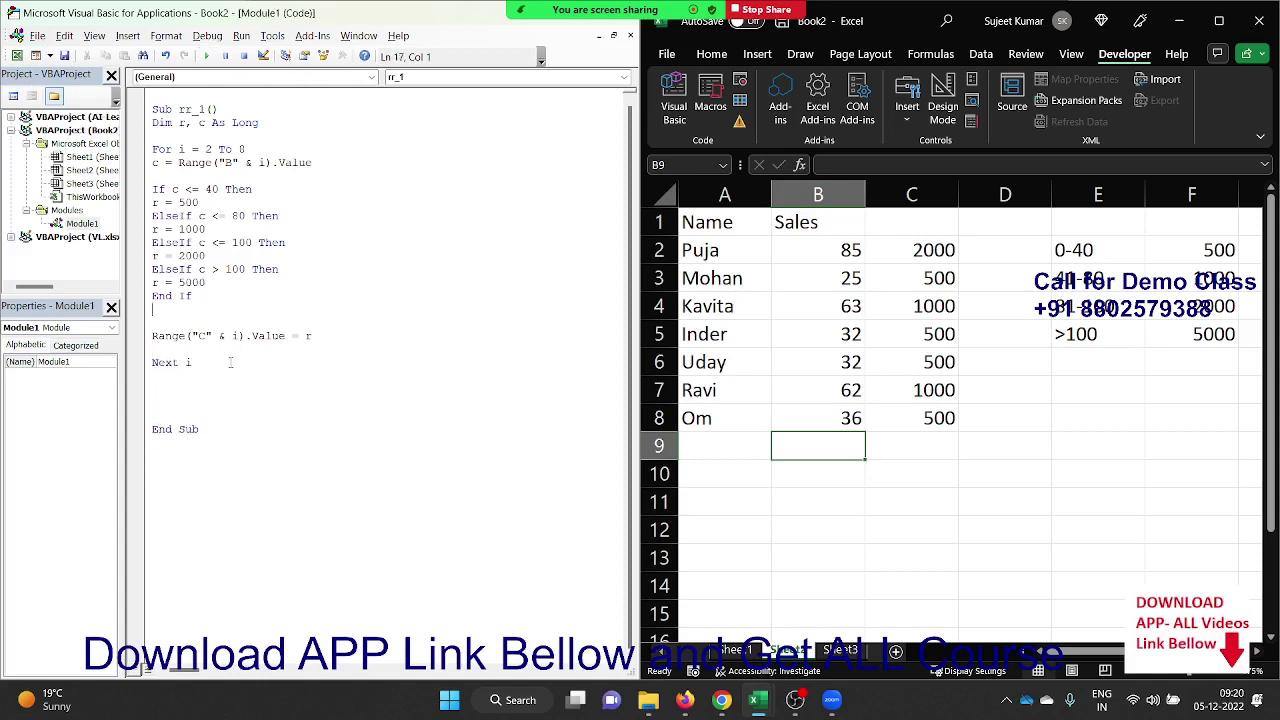
{"action": "key", "text": "Delete"}
{"action": "key", "text": "Delete"}
Paste a copy of rr_1 below End Sub and rename it rr_2.
{"action": "left_click", "coordinate": [222, 358]}
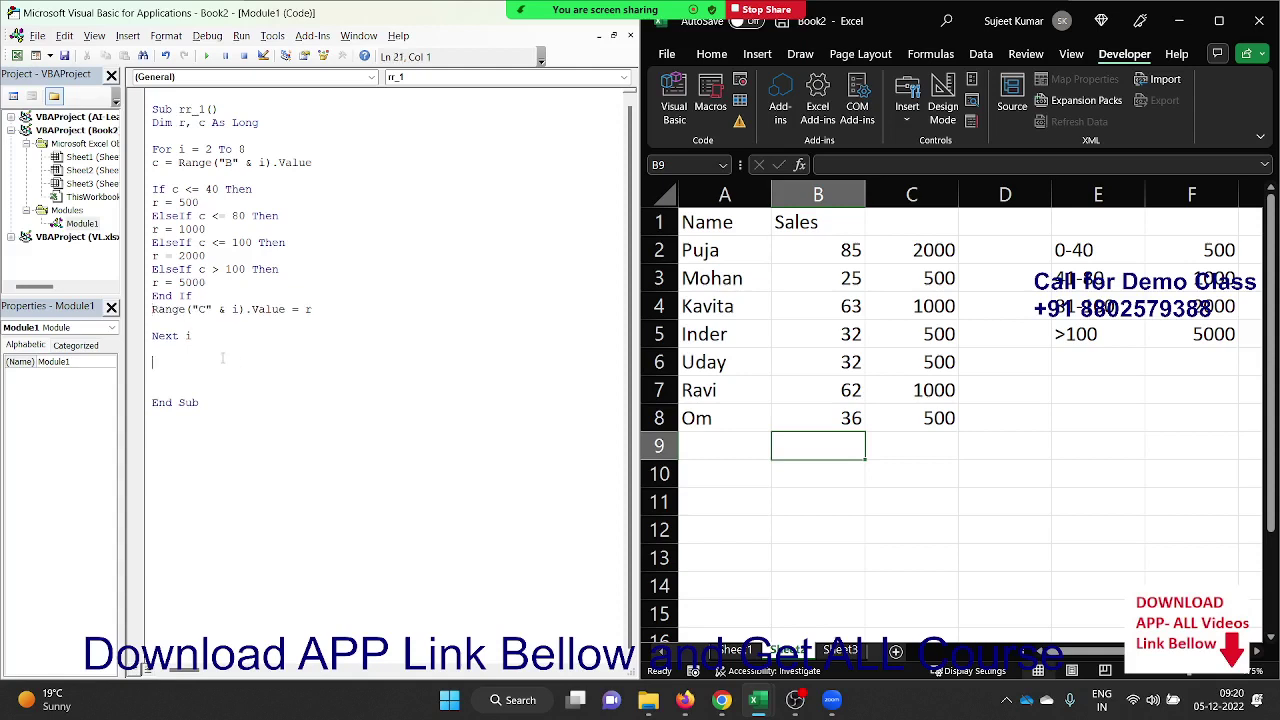
{"action": "key", "text": "Delete"}
{"action": "key", "text": "Delete"}
{"action": "left_click_drag", "start_coordinate": [222, 358], "coordinate": [150, 92]}
{"action": "key", "text": "ctrl+c"}
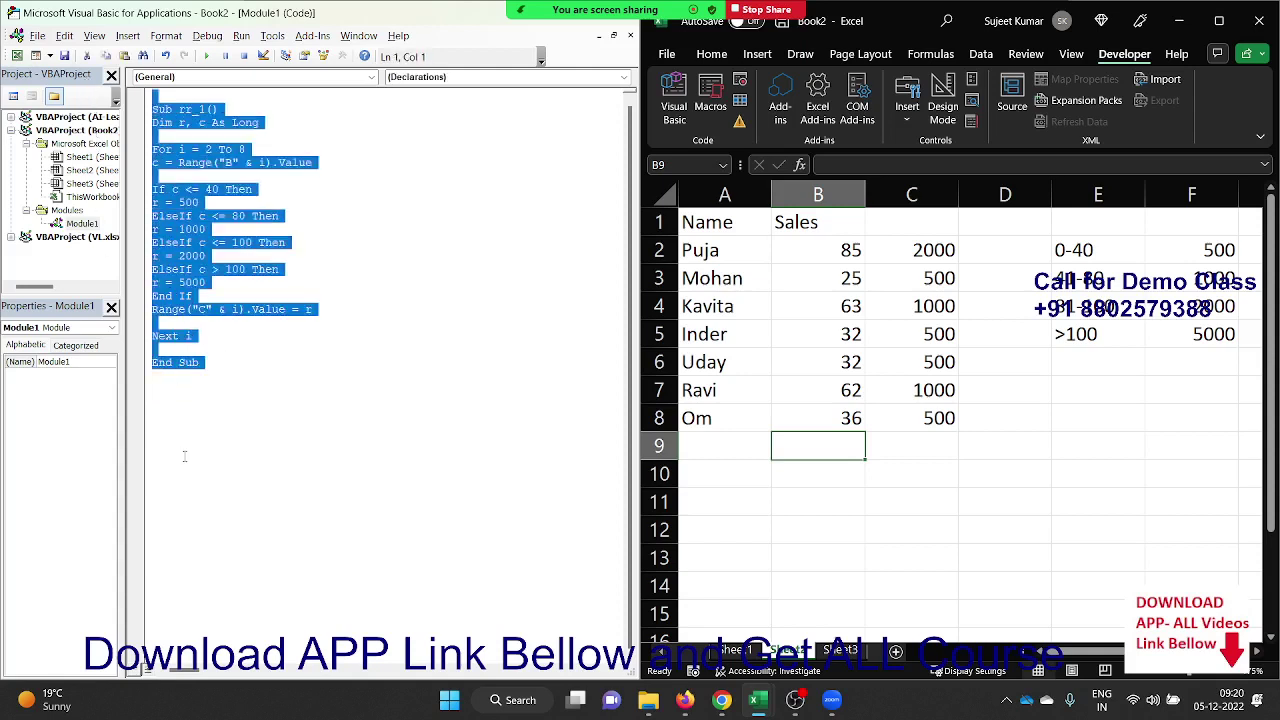
{"action": "left_click", "coordinate": [155, 402]}
{"action": "key", "text": "ctrl+v"}
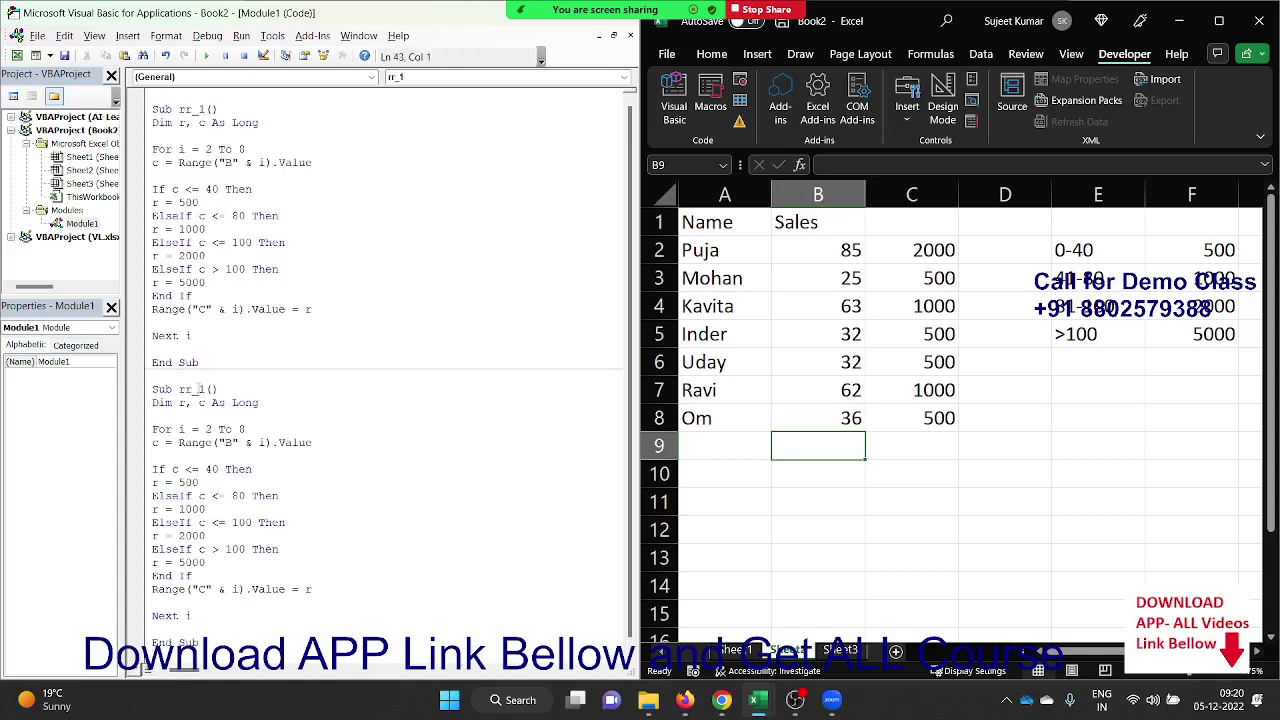
{"action": "left_click", "coordinate": [199, 389]}
{"action": "key", "text": "Delete"}
{"action": "type", "text": "2"}
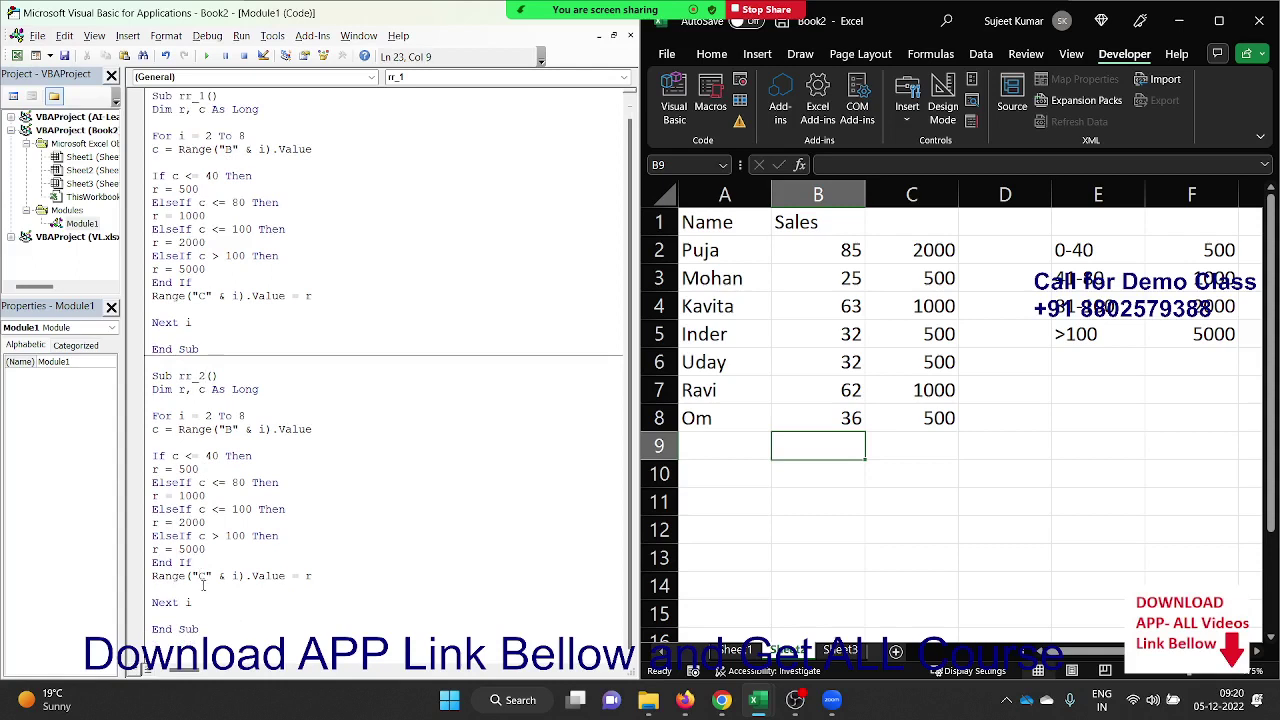
Delete the If…End If block from rr_2, leaving a blank line before the Range line.
{"action": "left_click_drag", "start_coordinate": [318, 576], "coordinate": [152, 536]}
{"action": "left_click", "coordinate": [211, 563]}
{"action": "key", "text": "Return"}
{"action": "key", "text": "Return"}
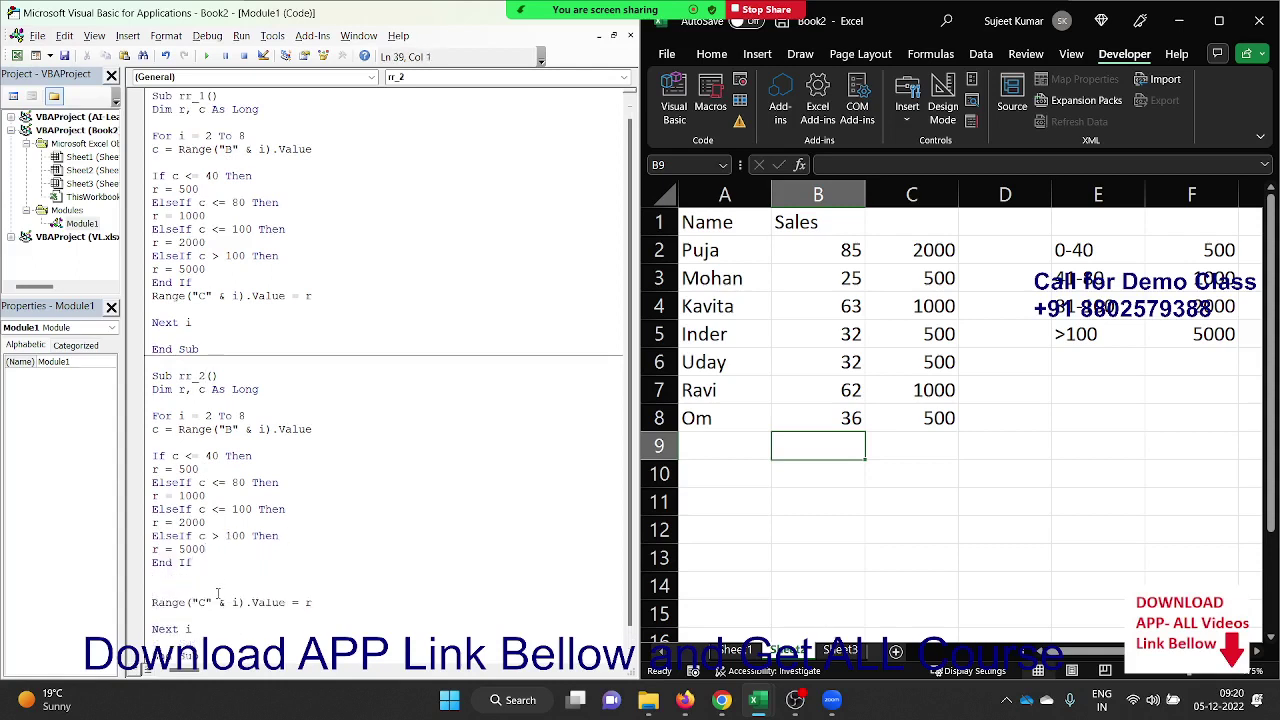
{"action": "left_click_drag", "start_coordinate": [200, 576], "coordinate": [130, 456]}
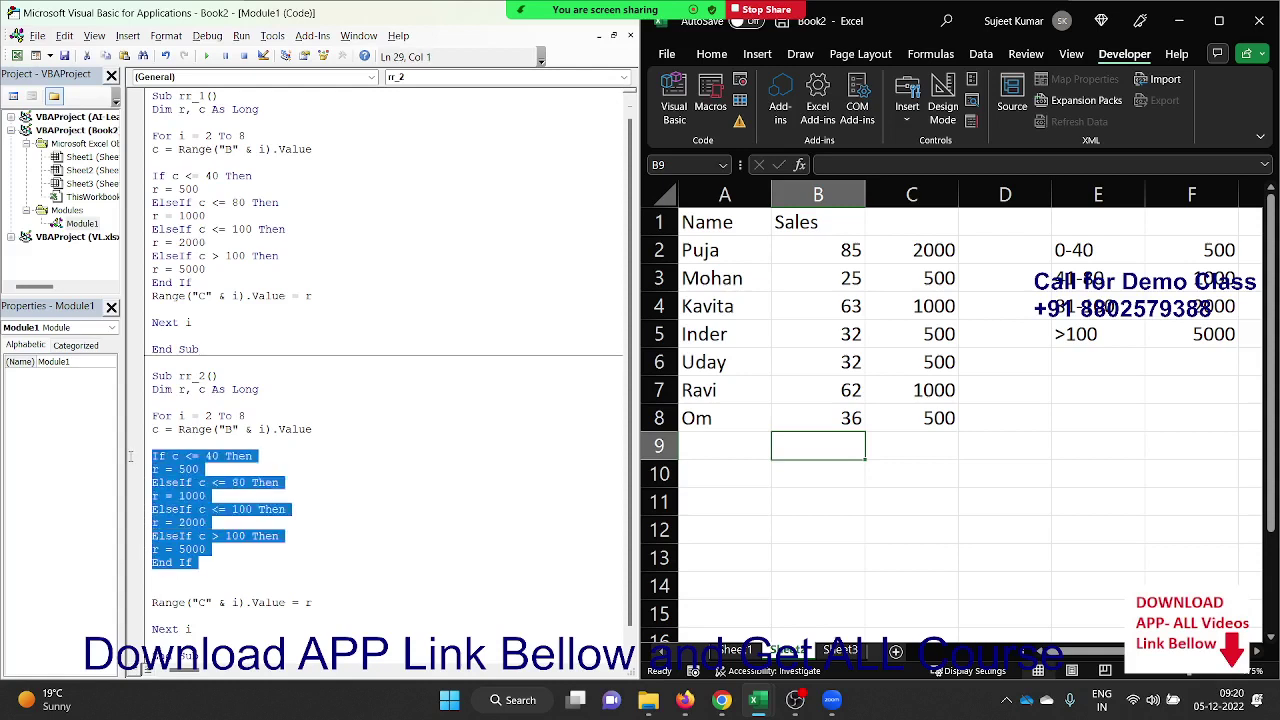
{"action": "key", "text": "Delete"}
{"action": "key", "text": "Return"}
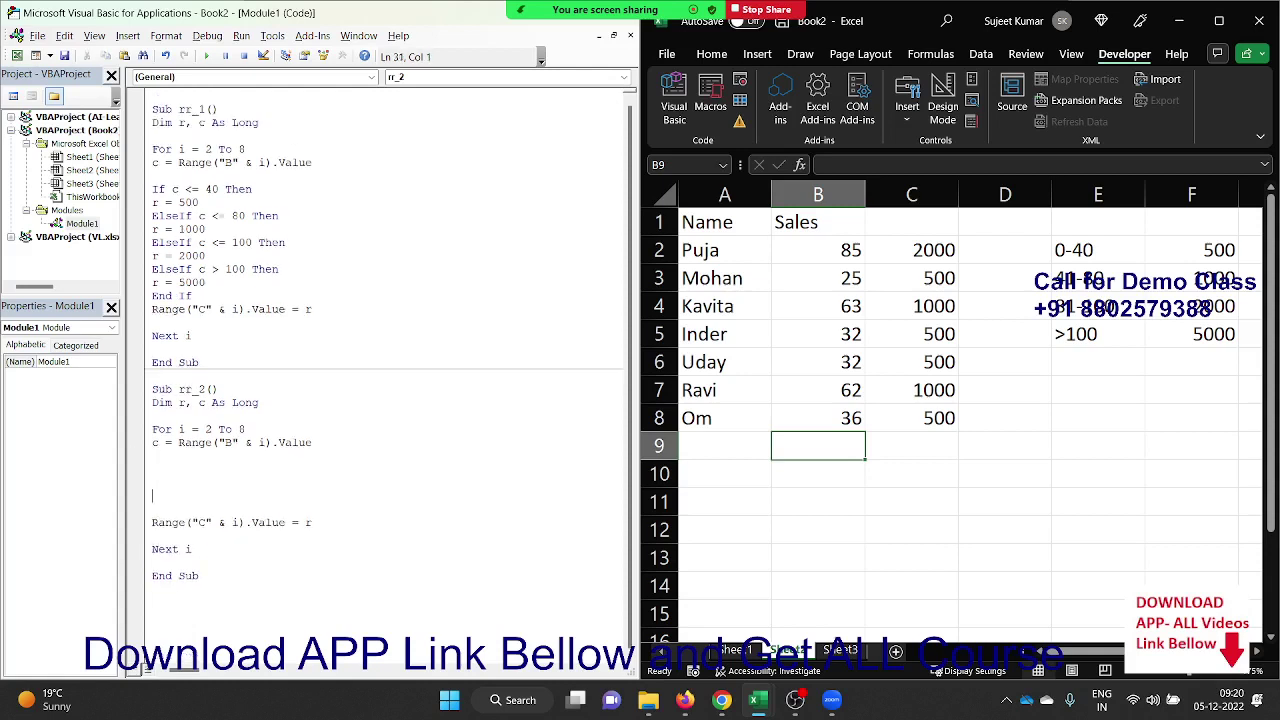
Start Select Case c with Case 0 To 40 → r = 500 and Case 41 To 80 → r = 1000.
{"action": "type", "text": "se"}
{"action": "type", "text": "lect "}
{"action": "type", "text": "case "}
{"action": "type", "text": "c"}
{"action": "key", "text": "Return"}
{"action": "key", "text": "Return"}
{"action": "key", "text": "Return"}
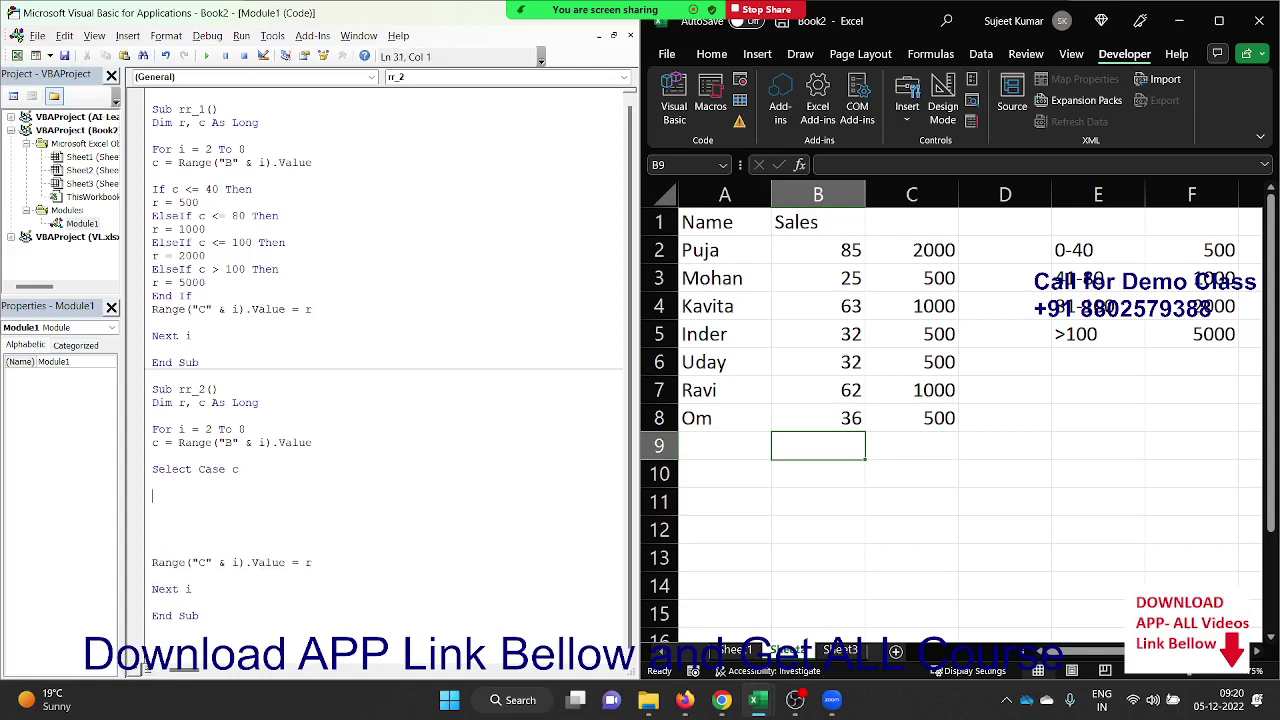
{"action": "left_click", "coordinate": [152, 483]}
{"action": "type", "text": "c"}
{"action": "type", "text": "ase "}
{"action": "type", "text": "0 to 4"}
{"action": "type", "text": "0"}
{"action": "key", "text": "Return"}
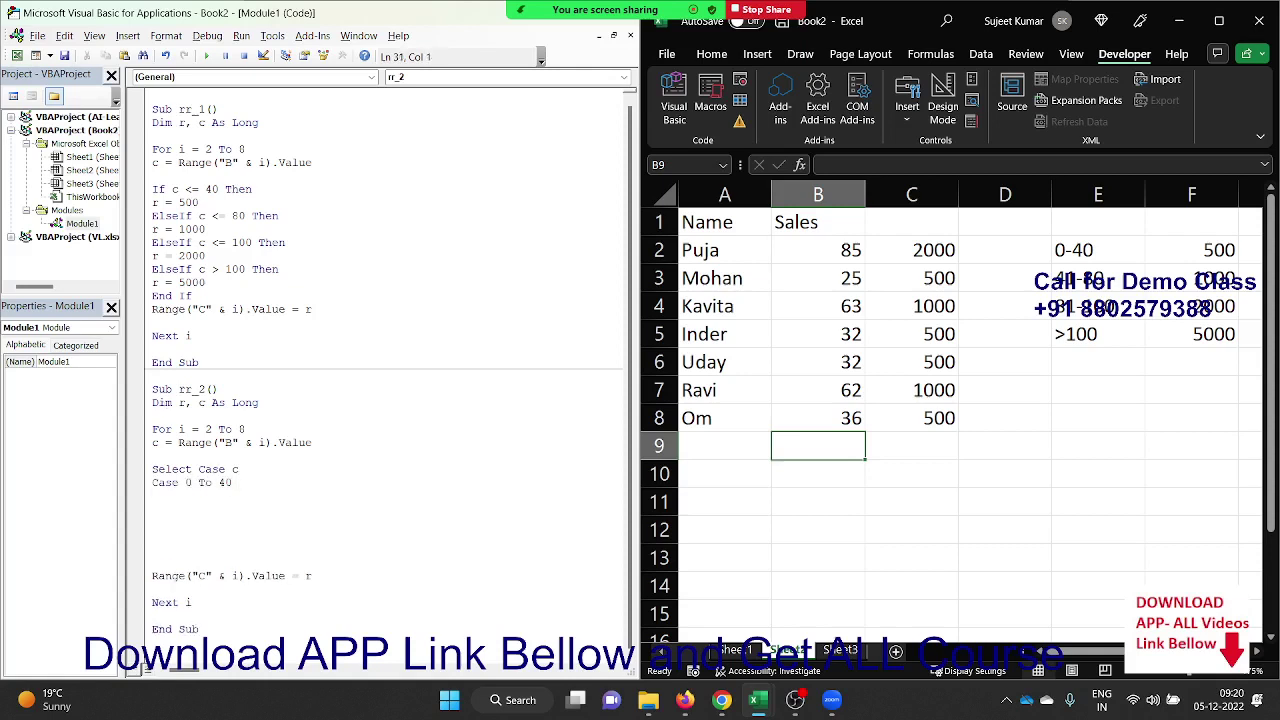
{"action": "type", "text": "r=5"}
{"action": "type", "text": "00"}
{"action": "key", "text": "Return"}
{"action": "type", "text": "case"}
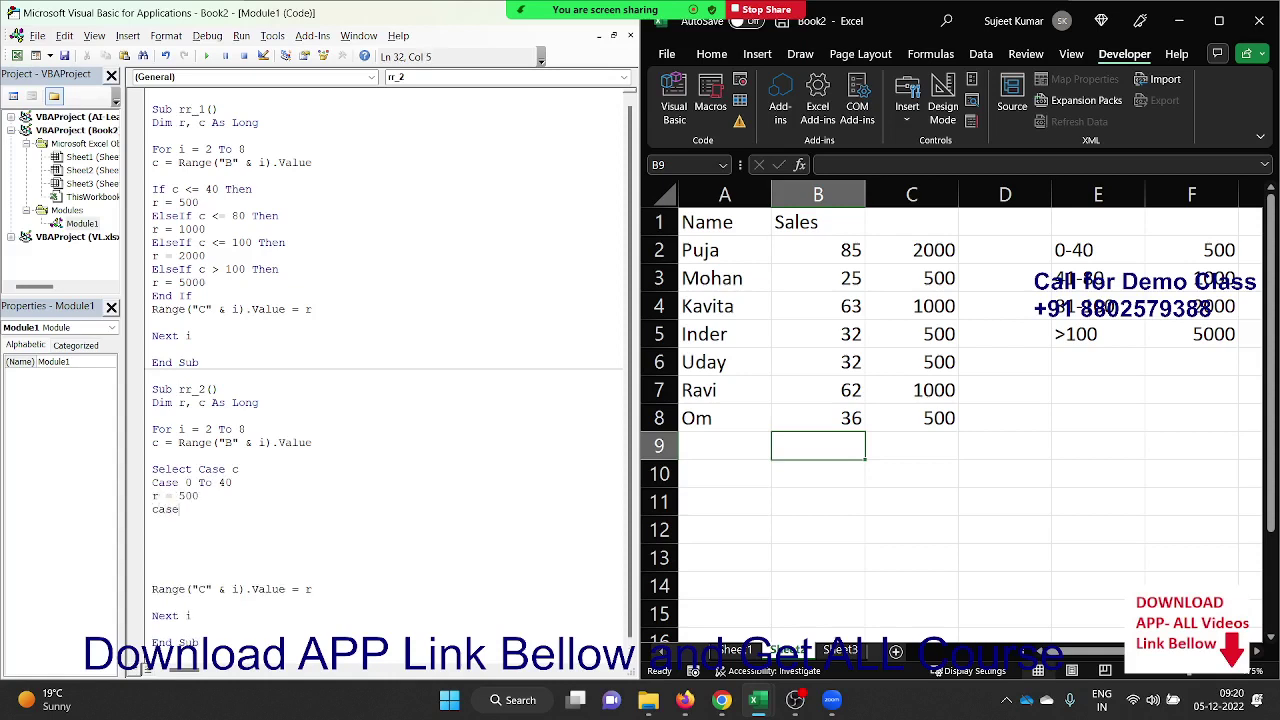
{"action": "type", "text": "41 t"}
{"action": "type", "text": "o 80"}
{"action": "key", "text": "Return"}
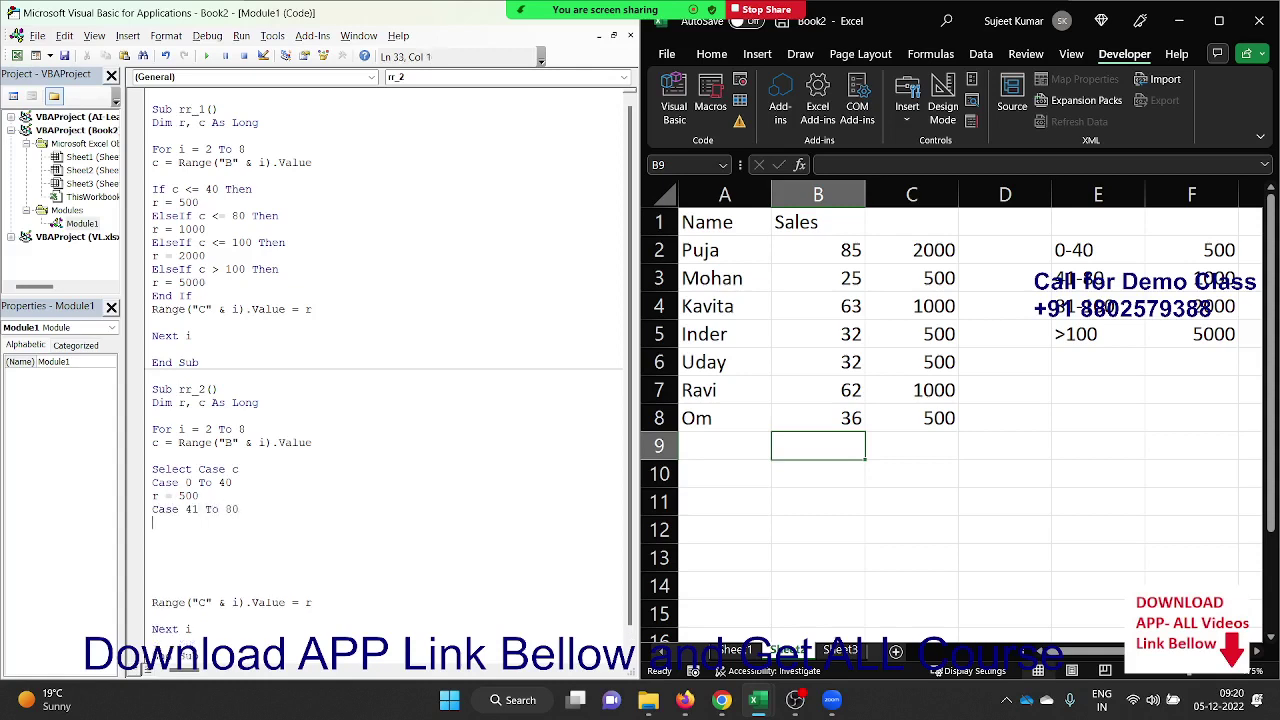
{"action": "type", "text": "r = 100"}
{"action": "type", "text": "00"}
{"action": "key", "text": "Return"}
Add Case 81 To 100 → r = 20000, Case Is > 100 → r = 5000, and End Select.
{"action": "type", "text": "case "}
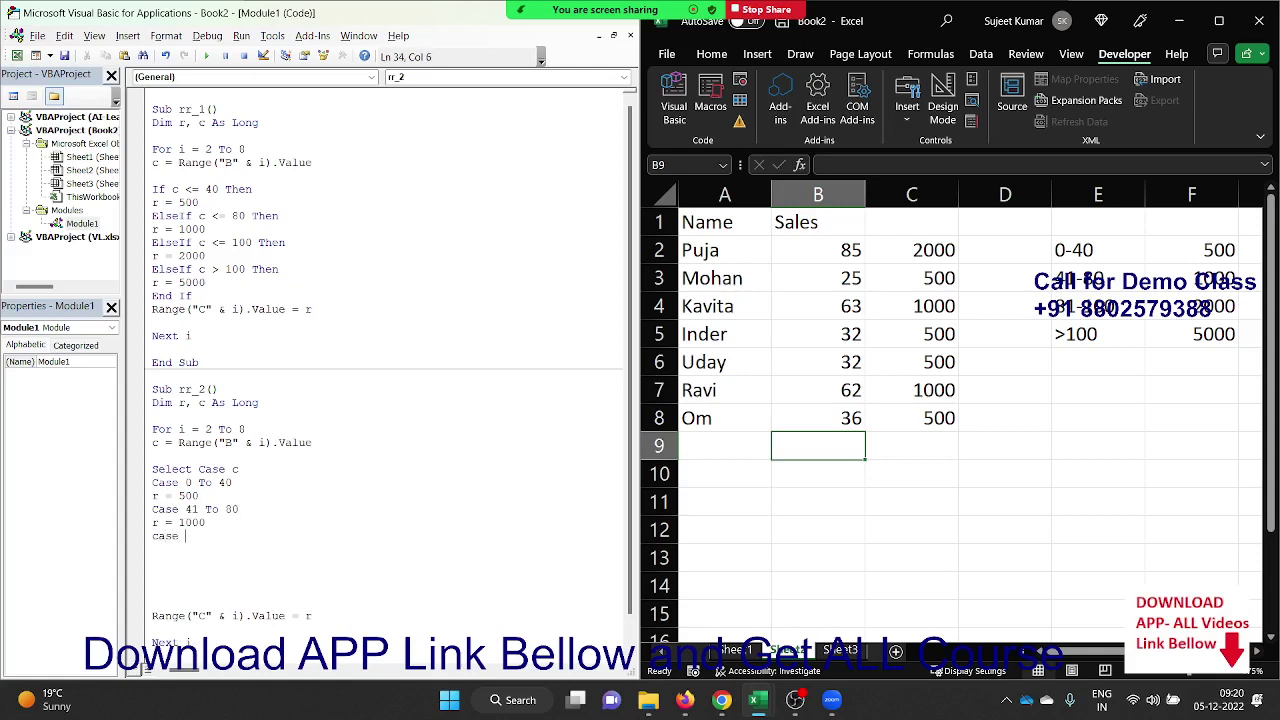
{"action": "type", "text": "81"}
{"action": "type", "text": "to1"}
{"action": "type", "text": "00"}
{"action": "key", "text": "Return"}
{"action": "type", "text": "r = "}
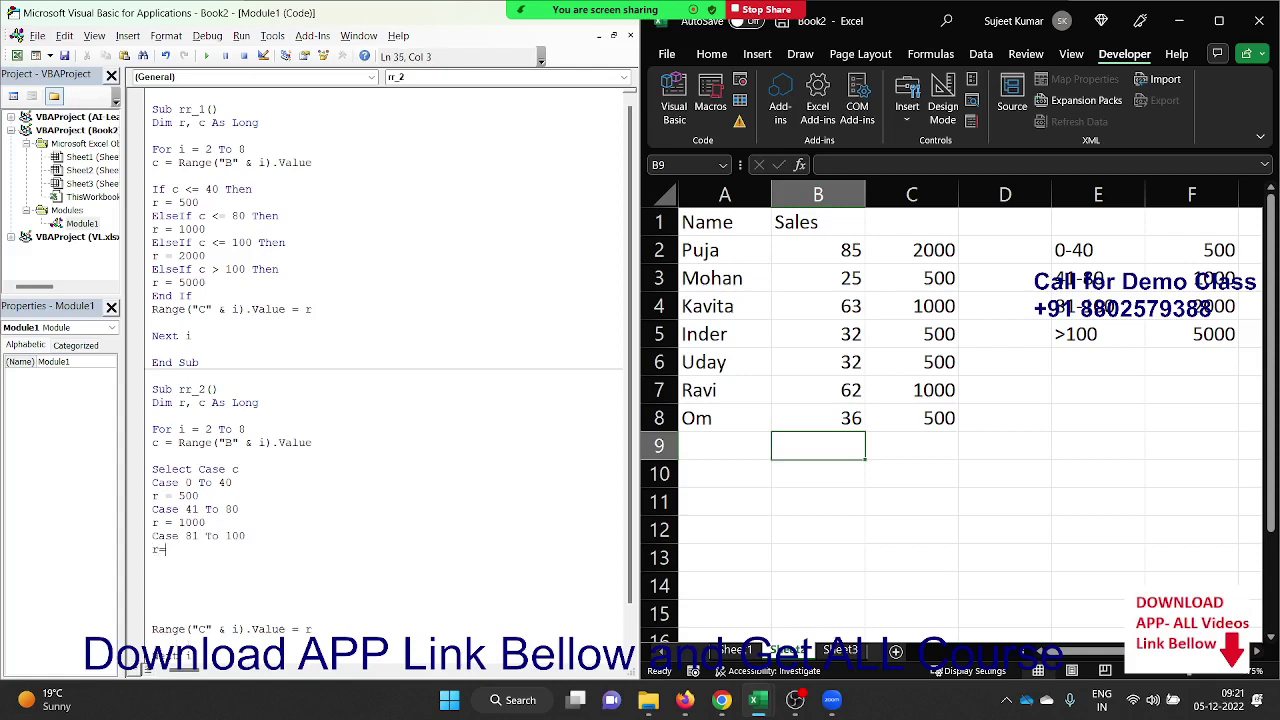
{"action": "type", "text": "20000"}
{"action": "key", "text": "Return"}
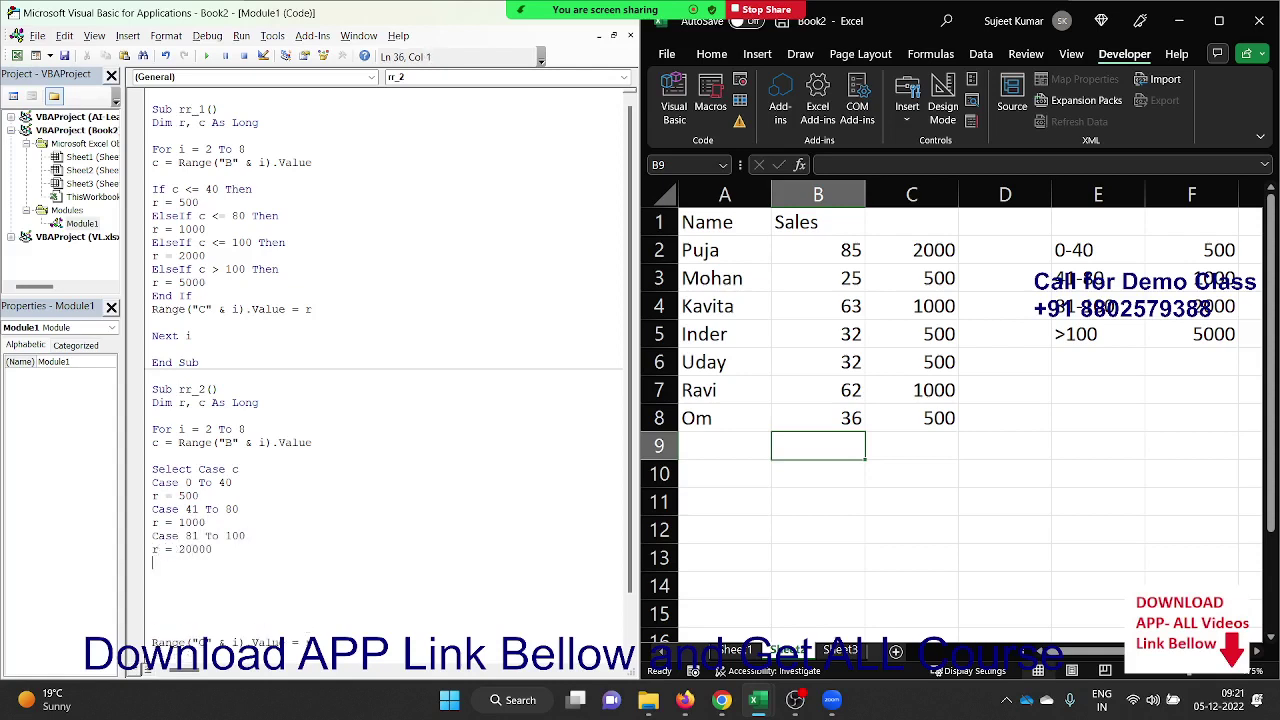
{"action": "type", "text": "ca"}
{"action": "type", "text": "se>"}
{"action": "type", "text": " 1"}
{"action": "type", "text": "00"}
{"action": "key", "text": "Up"}
{"action": "left_click", "coordinate": [153, 575]}
{"action": "type", "text": "r = "}
{"action": "type", "text": "5000"}
{"action": "key", "text": "Return"}
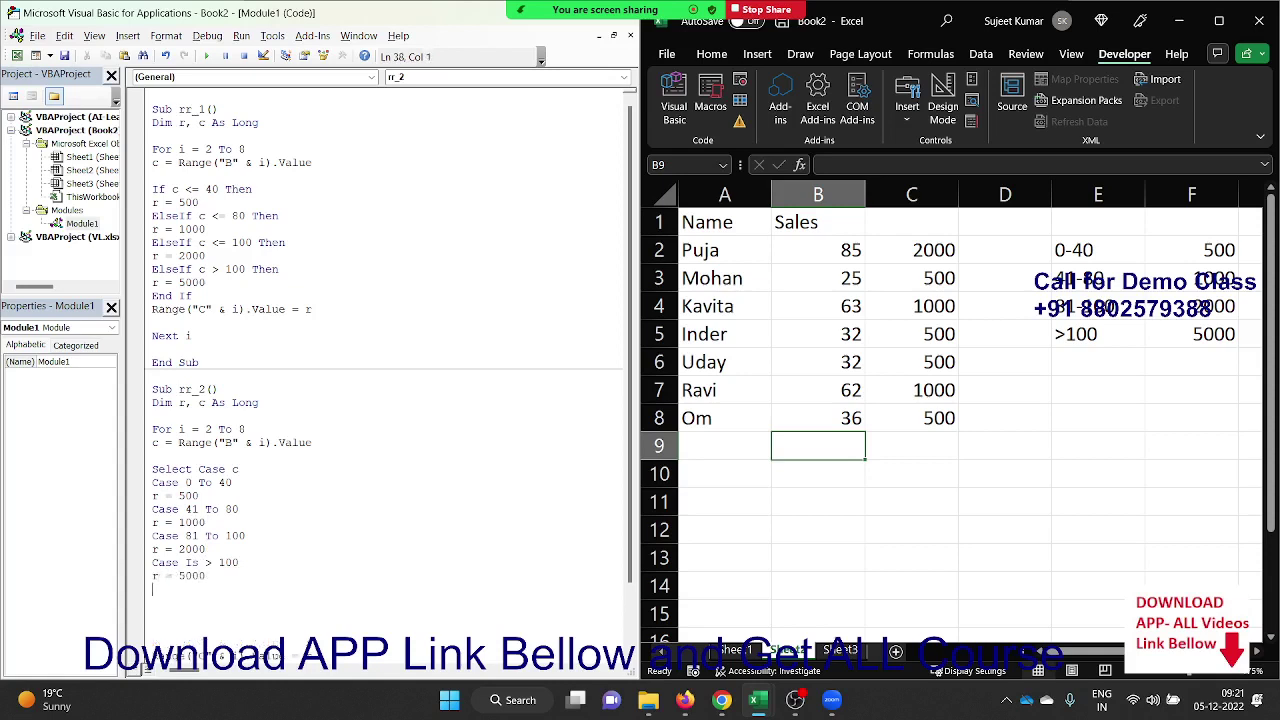
{"action": "type", "text": "en"}
{"action": "type", "text": "s"}
{"action": "type", "text": "elect"}
{"action": "scroll", "coordinate": [181, 402], "scroll_direction": "down", "scroll_amount": 2}
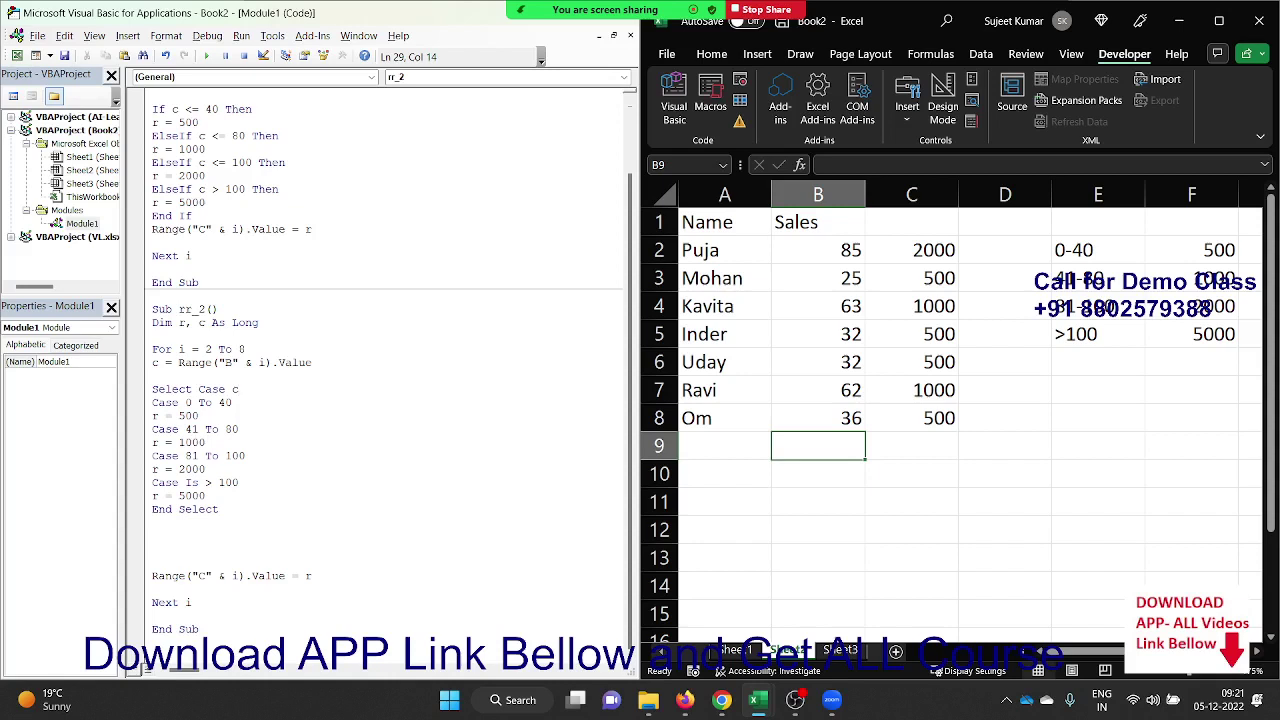
Insert a Case 50,80,90,70 branch setting r = 800 directly after Select Case c.
{"action": "key", "text": "Return"}
{"action": "type", "text": "c"}
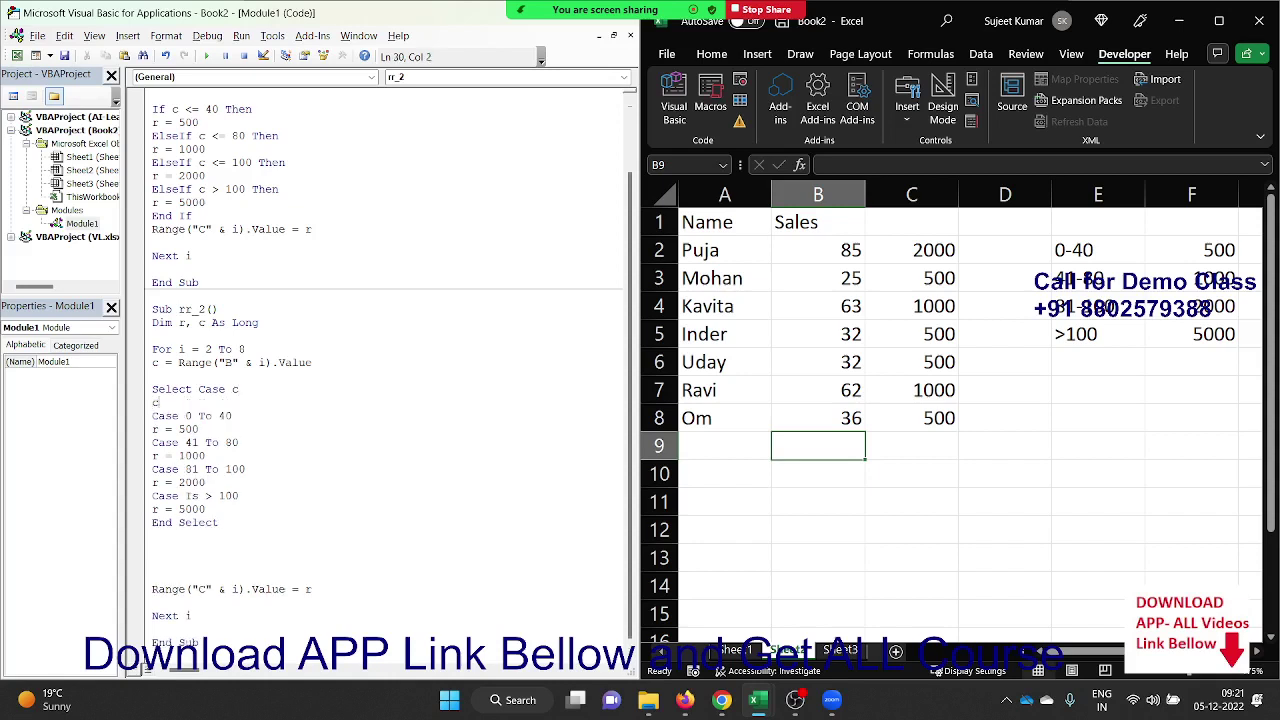
{"action": "type", "text": "ase "}
{"action": "type", "text": "50,80,90,"}
{"action": "type", "text": "70"}
{"action": "key", "text": "Return"}
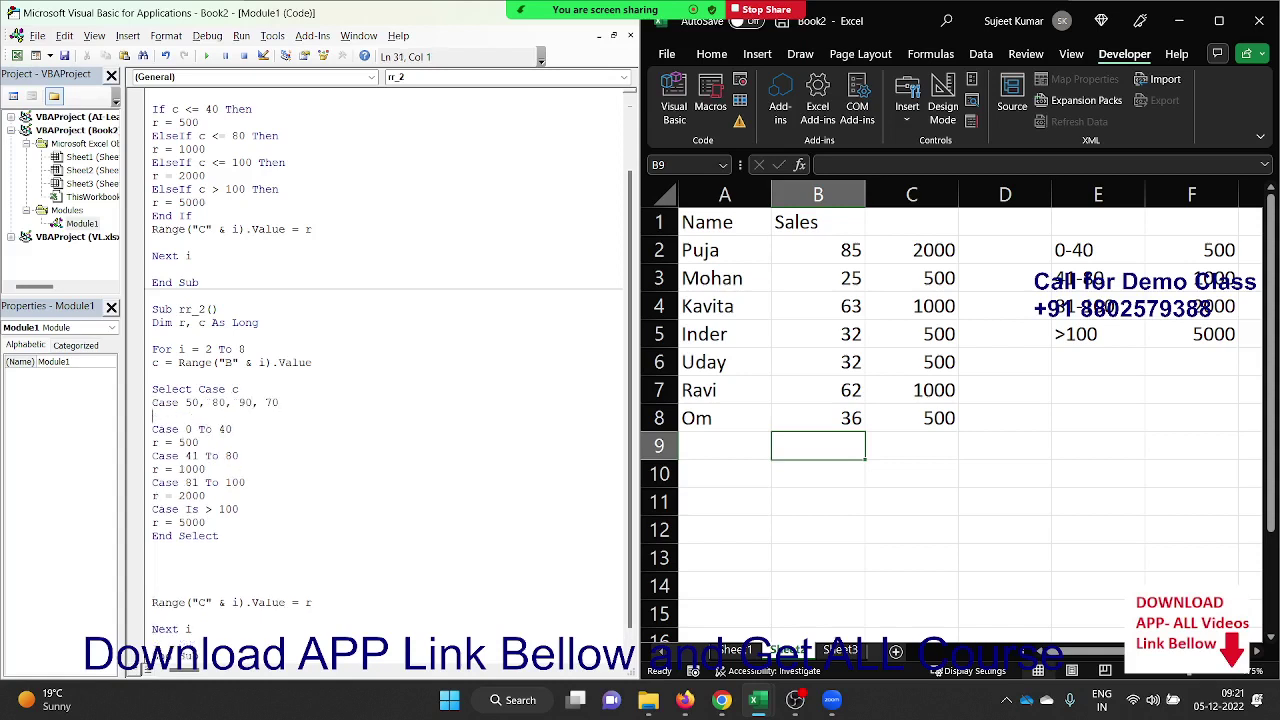
{"action": "type", "text": "r "}
{"action": "type", "text": "=800"}
{"action": "key", "text": "Down"}
Highlight the r = 800 line, then the case values 50, 80, 90, 70.
{"action": "key", "text": "Up"}
{"action": "key", "text": "Home"}
{"action": "key", "text": "shift+End"}
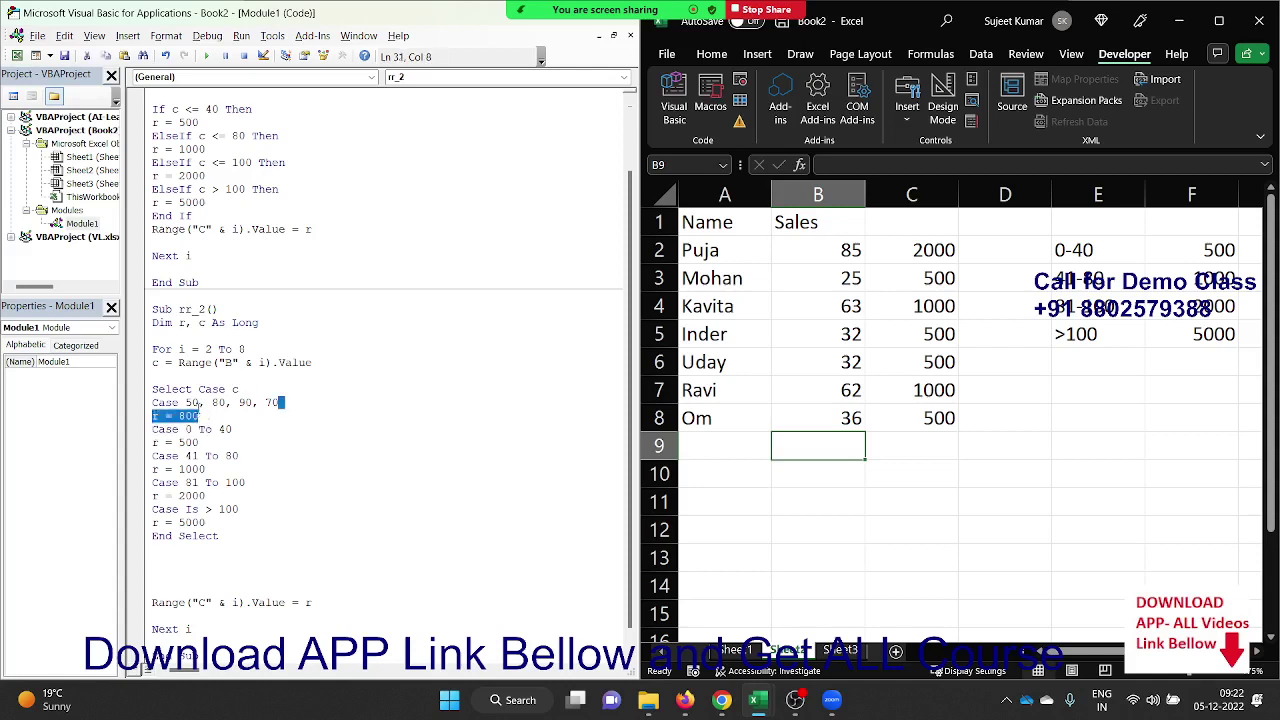
{"action": "left_click_drag", "start_coordinate": [281, 402], "coordinate": [185, 402]}
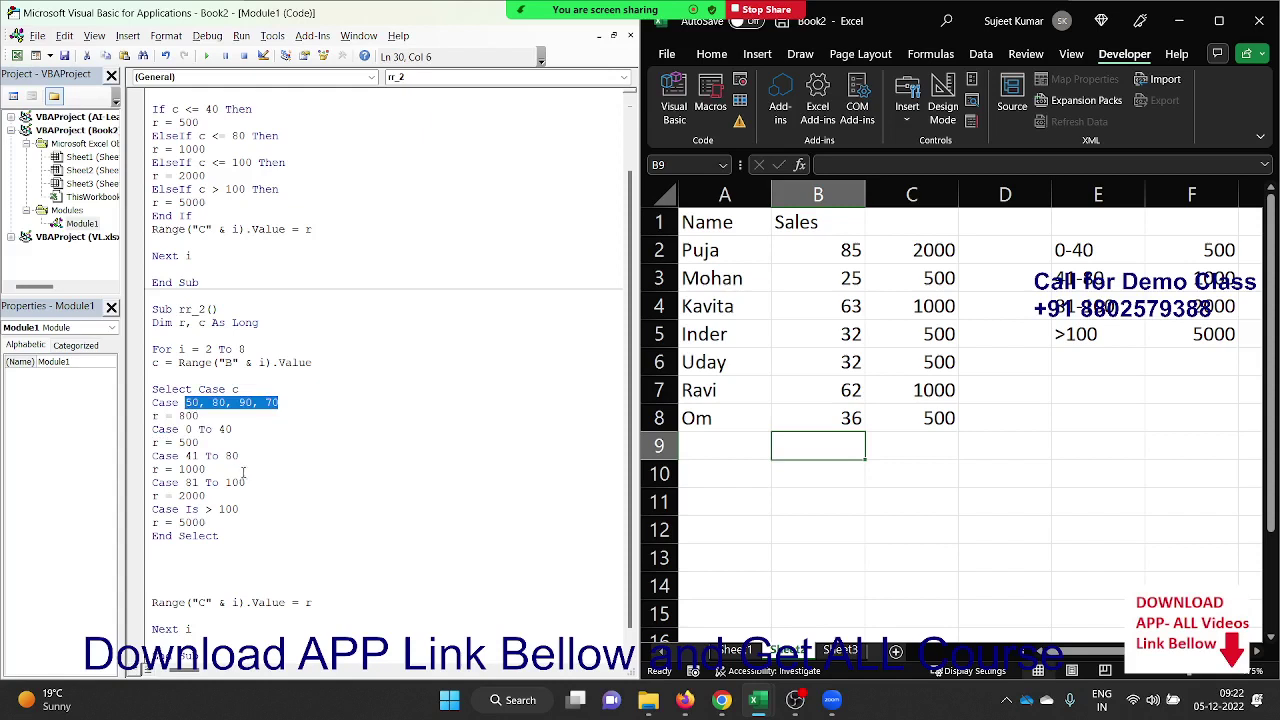
{"action": "left_click_drag", "start_coordinate": [238, 455], "coordinate": [178, 455]}
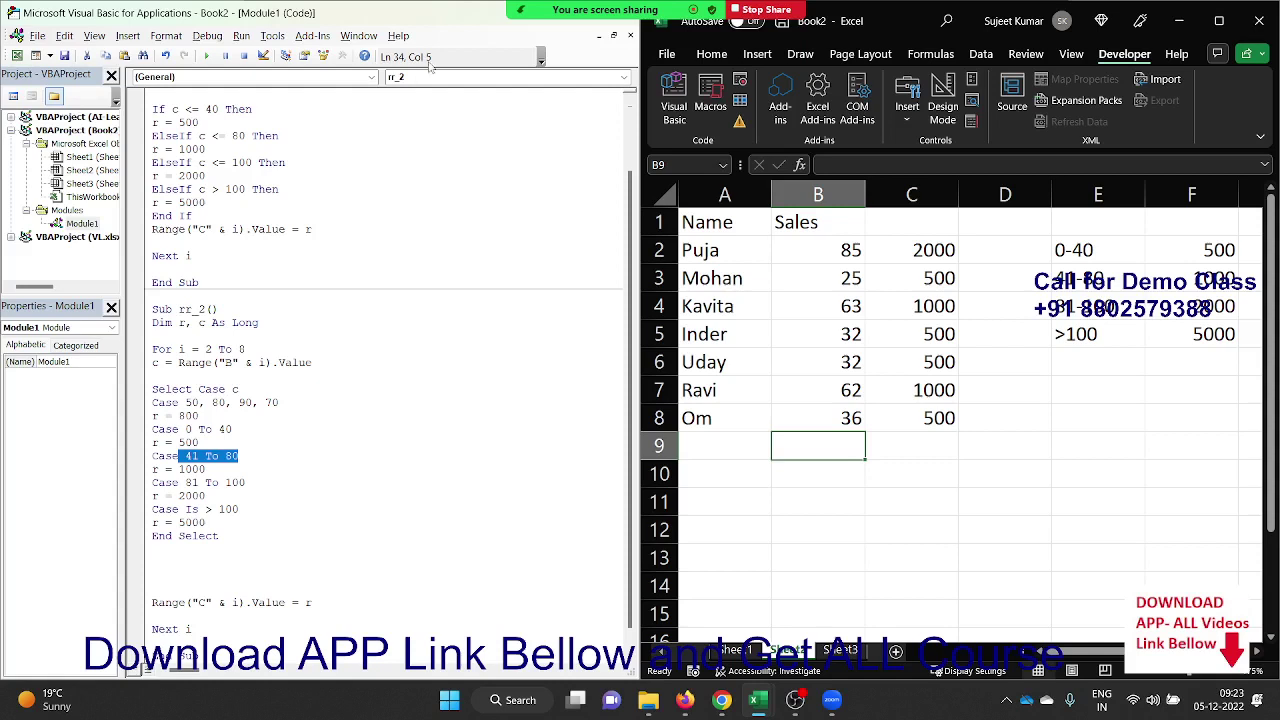
{"action": "scroll", "coordinate": [373, 129], "scroll_direction": "up", "scroll_amount": 2}
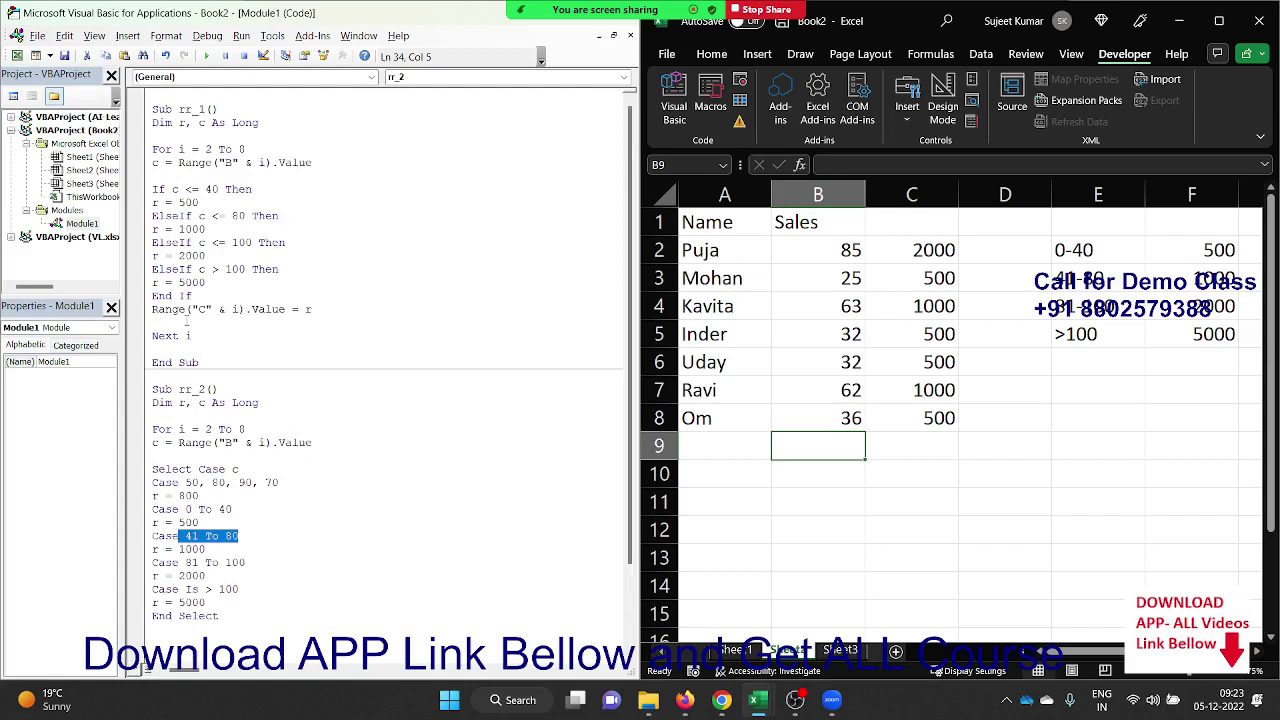
{"action": "left_click_drag", "start_coordinate": [194, 296], "coordinate": [141, 190]}
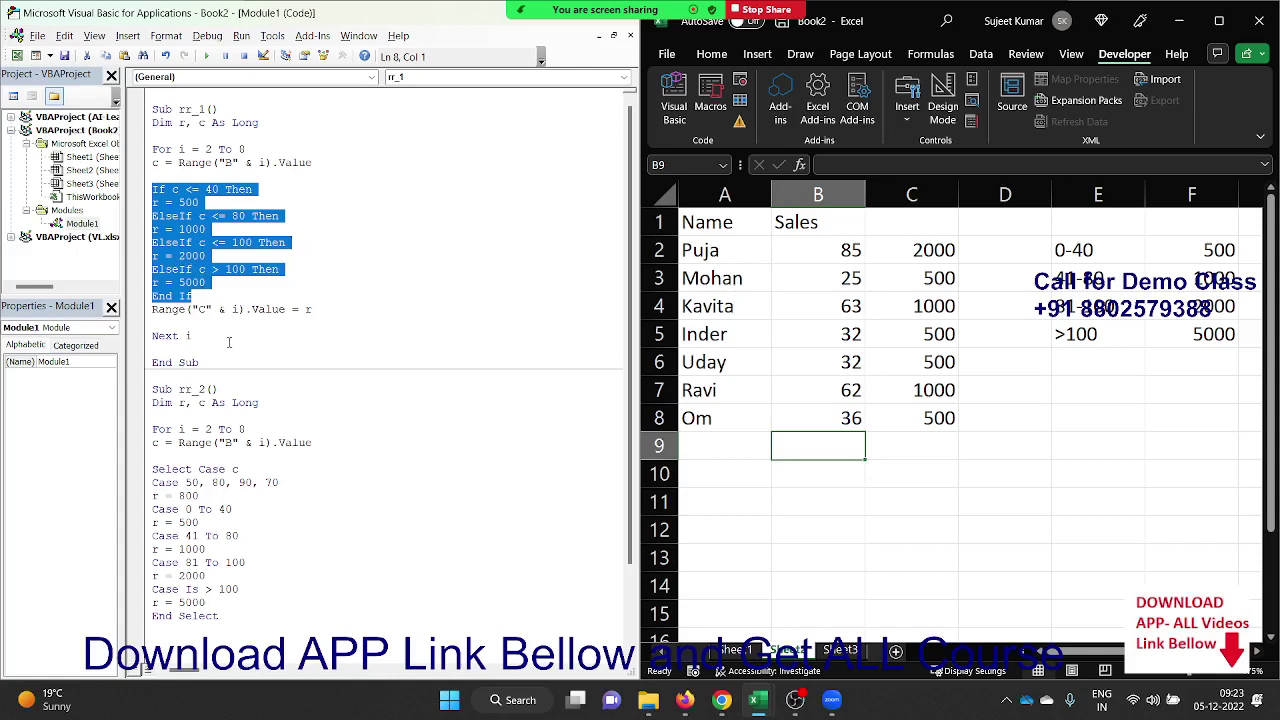
{"action": "scroll", "coordinate": [330, 433], "scroll_direction": "down", "scroll_amount": 3}
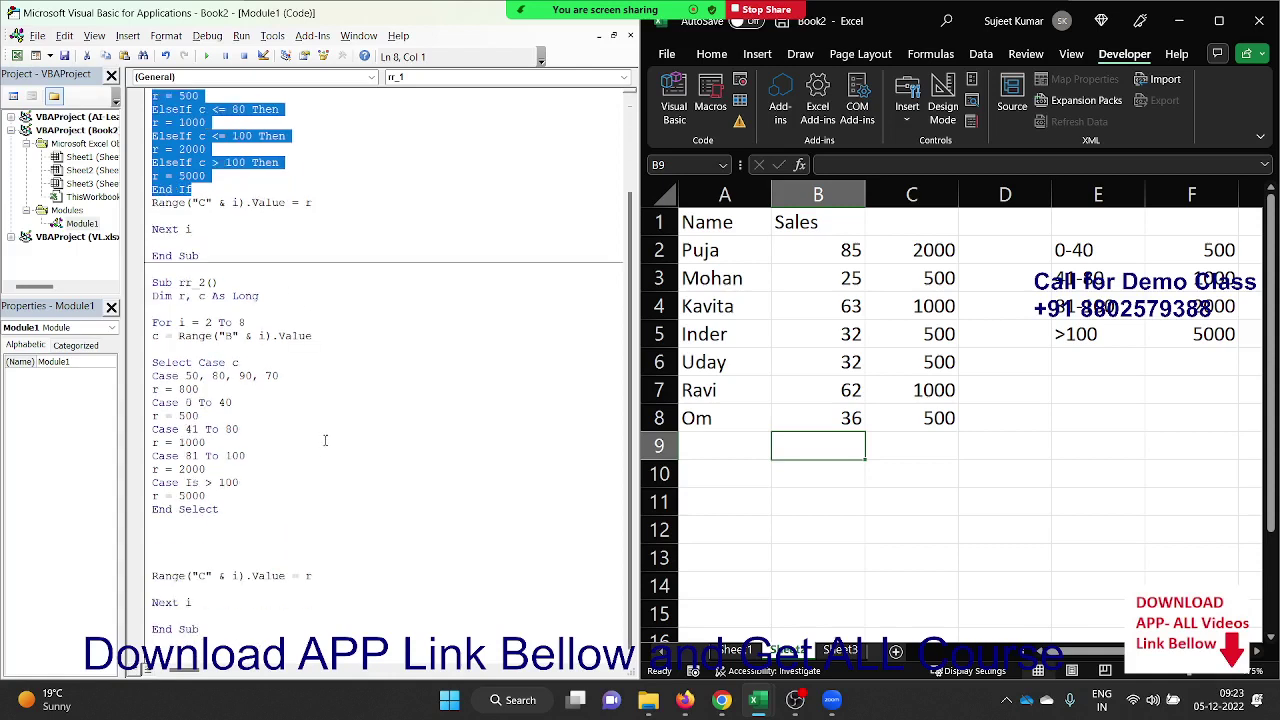